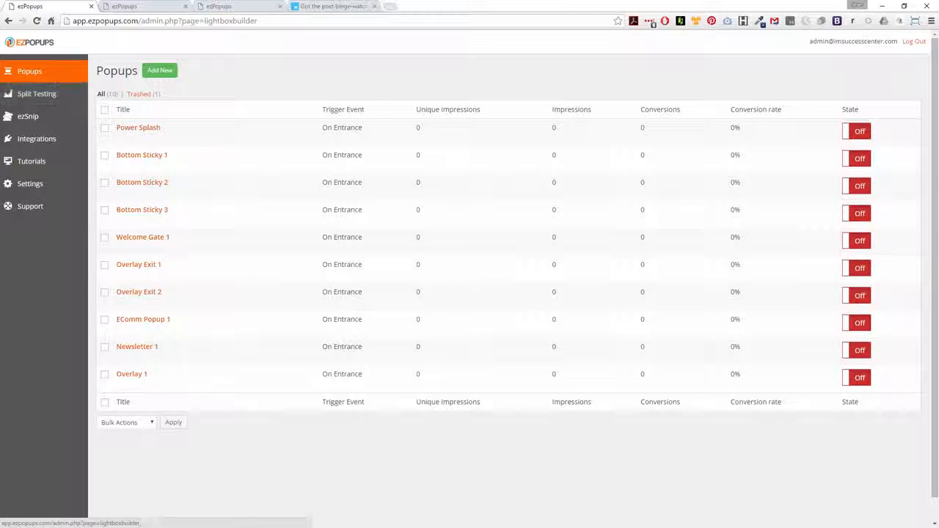
Switch to the page with the blank new popup and title the popup "Demo 2".
click(123, 6)
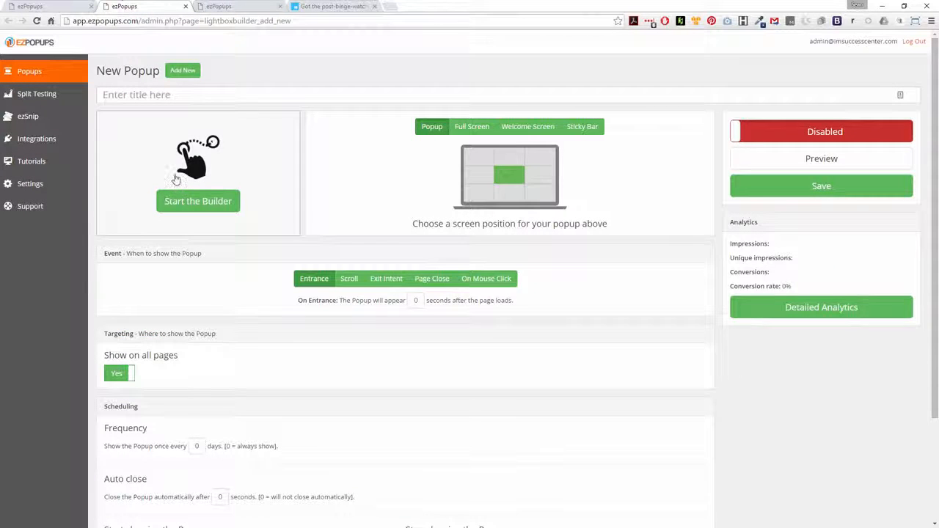
click(122, 94)
text(Demo 2)
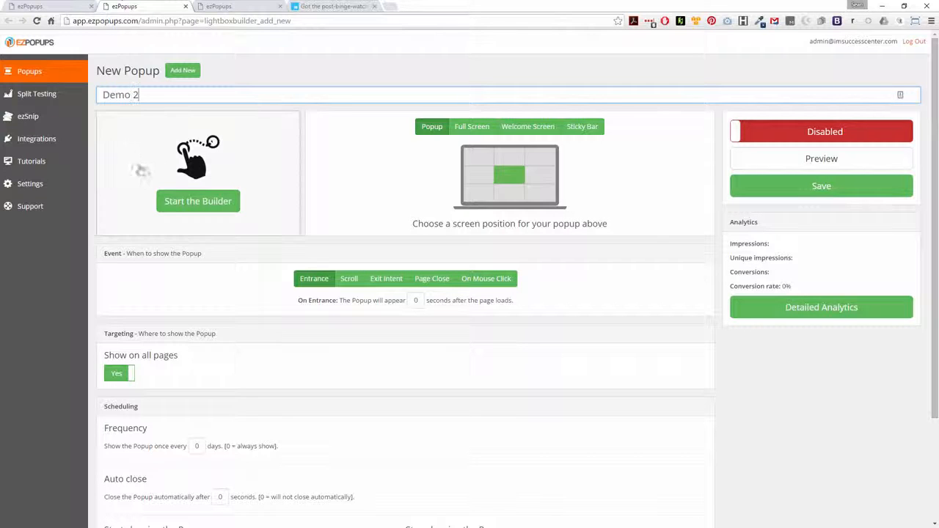
click(413, 54)
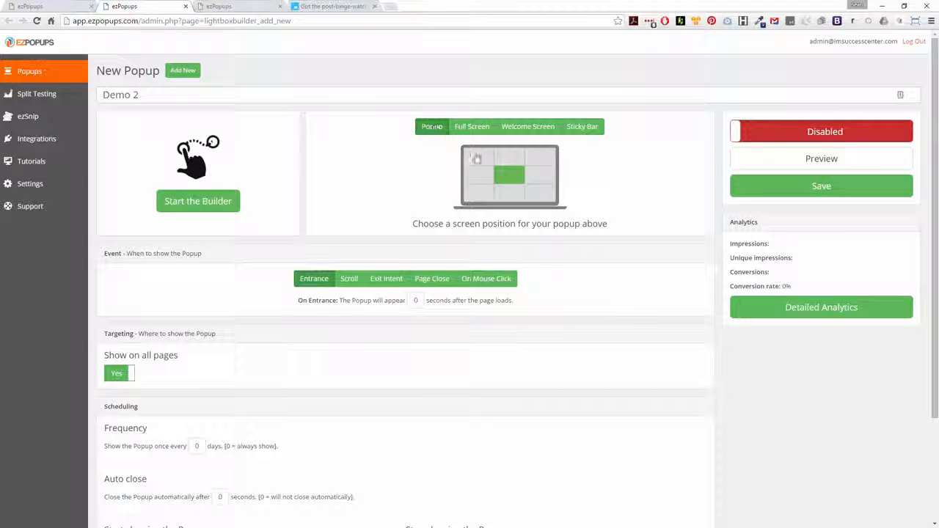
Try the bottom-center position and the Full Screen, Welcome Screen and Sticky Bar display types, returning to the Popup type.
click(509, 192)
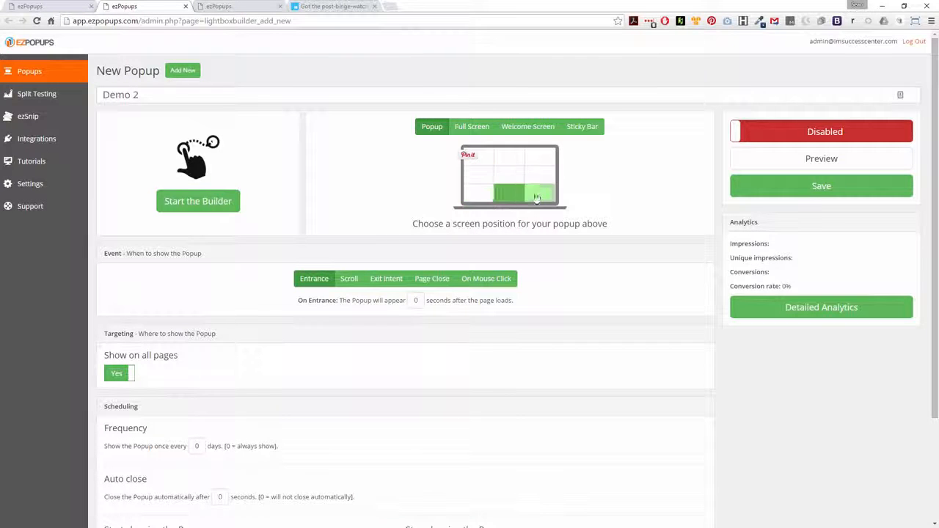
click(473, 130)
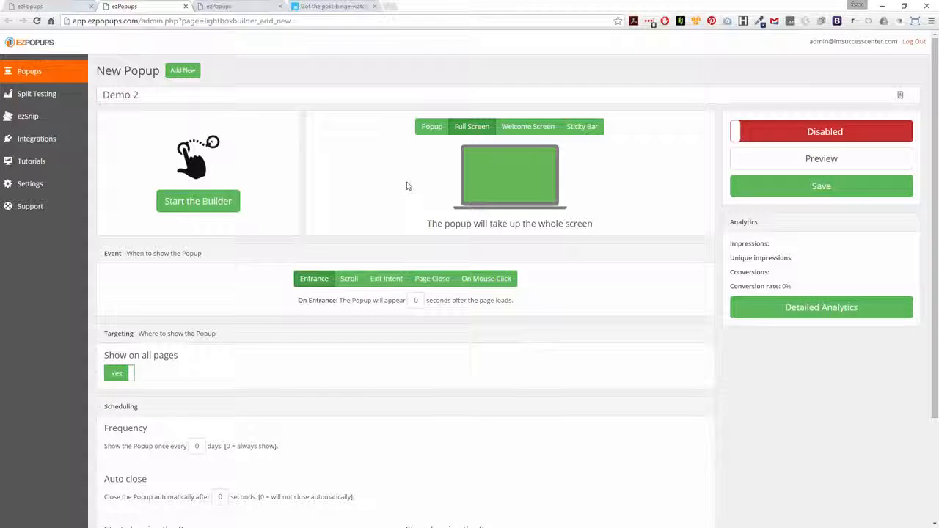
click(528, 128)
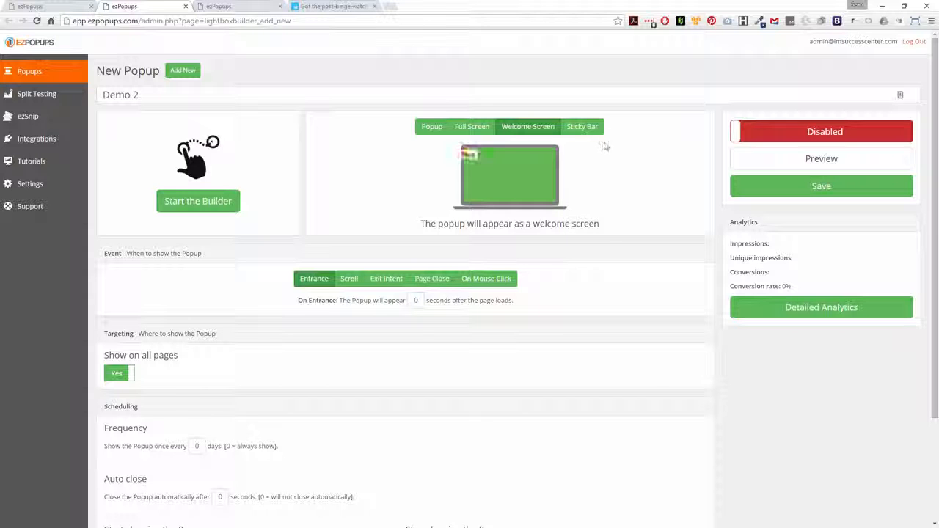
click(591, 128)
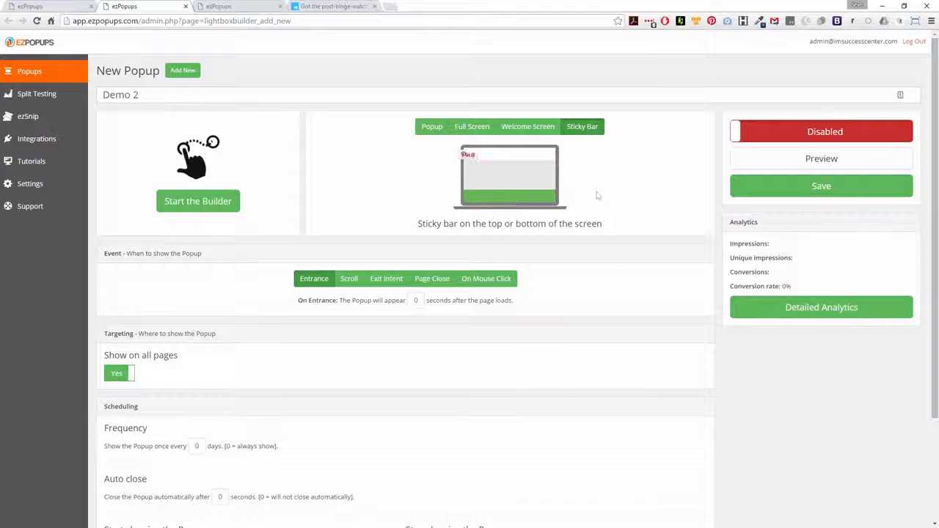
click(433, 128)
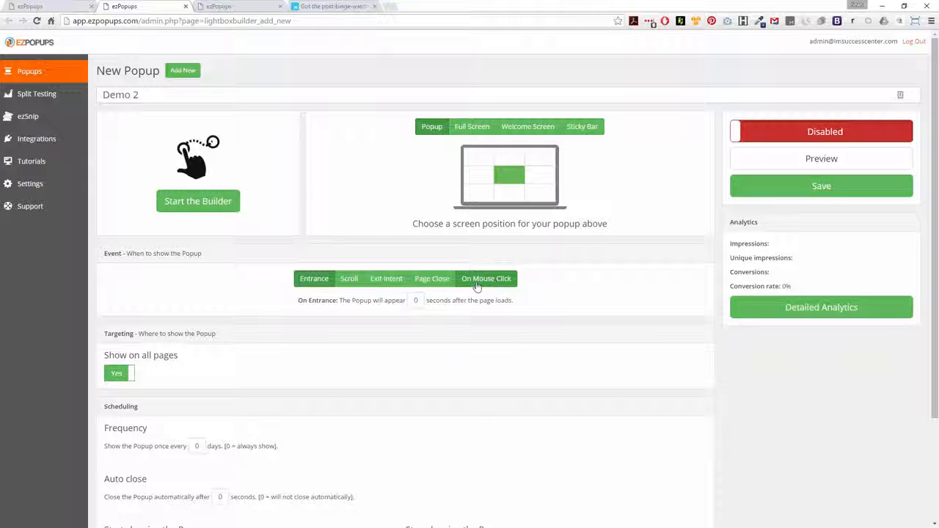
Turn off showing the popup on all pages, choose to show it only on the following URLs, and save it.
scroll(269, 343, down, 2)
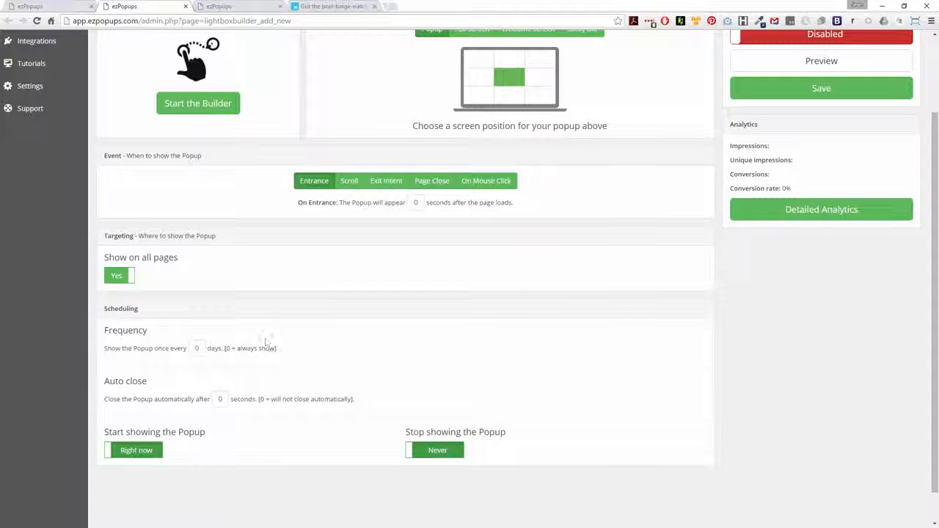
click(112, 278)
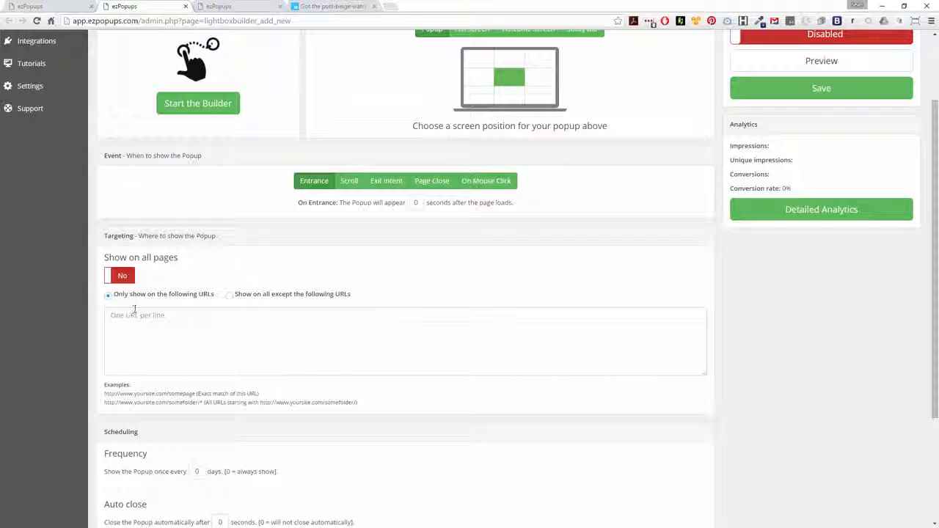
click(156, 322)
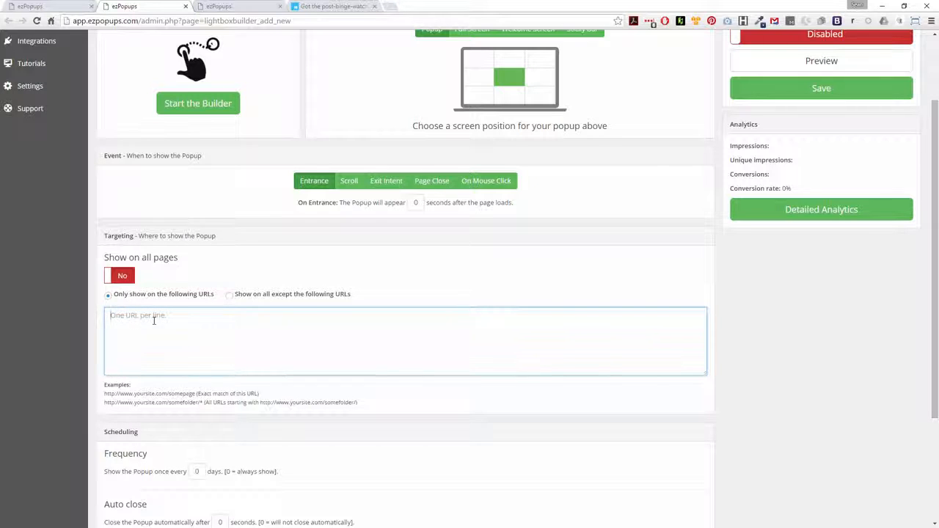
click(230, 296)
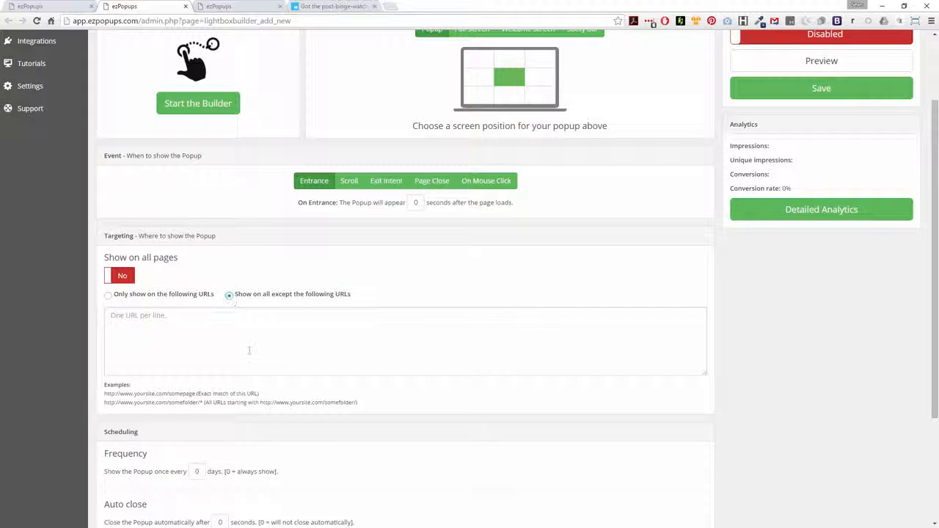
click(109, 296)
scroll(249, 294, down, 3)
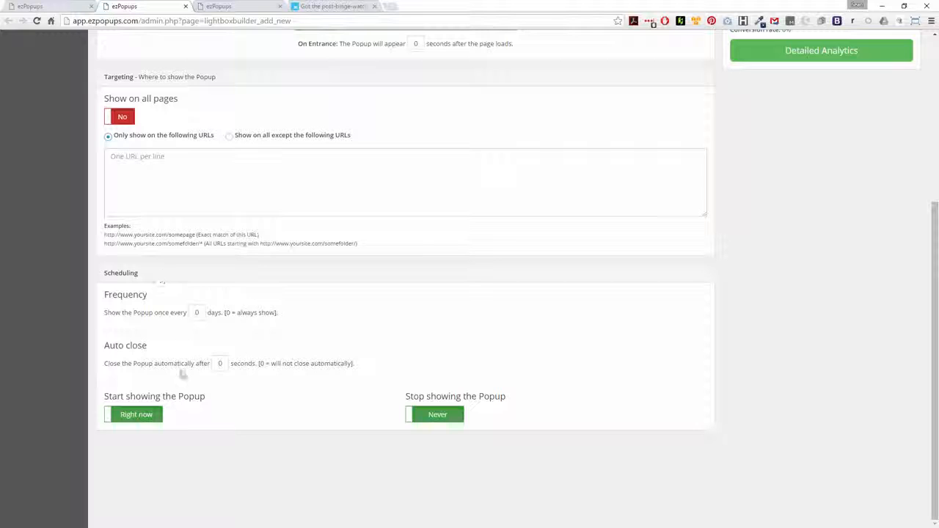
scroll(315, 367, up, 5)
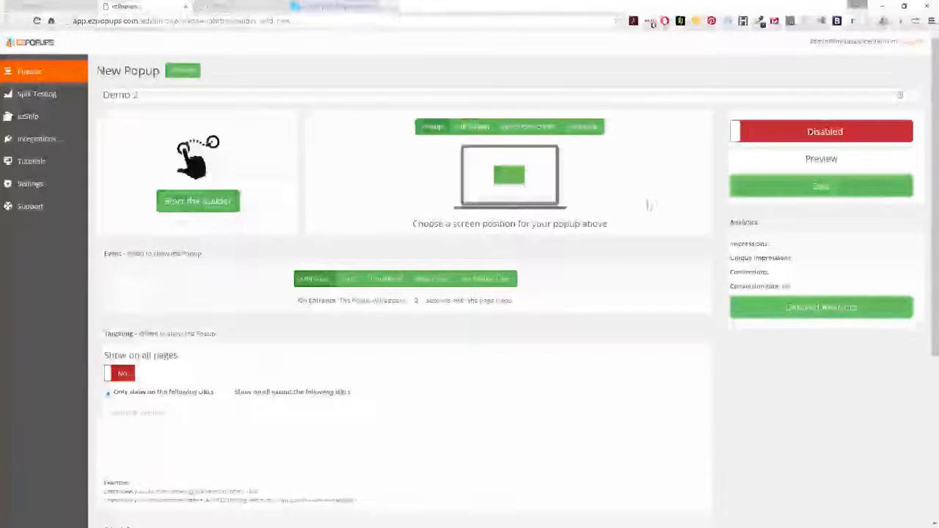
click(780, 192)
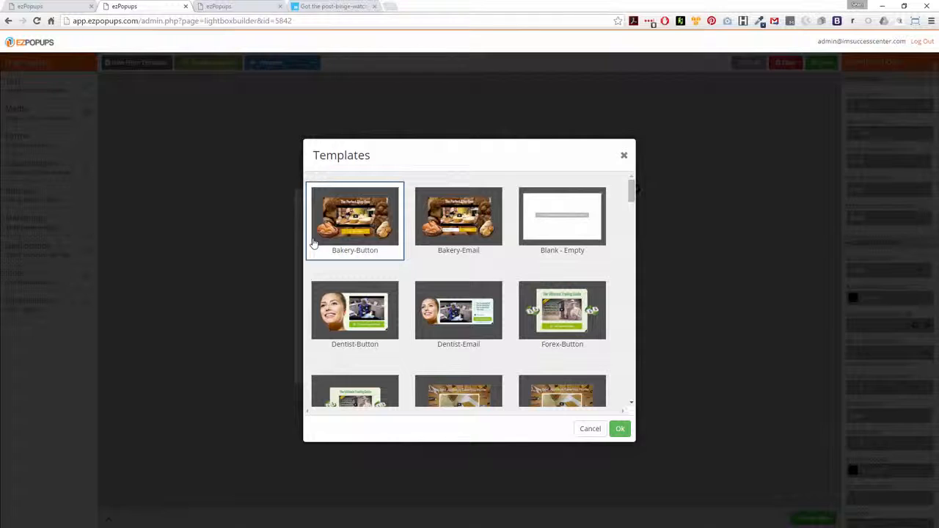
Browse the builder's template gallery and load the two-step Profitable_Traffic template.
scroll(456, 308, down, 3)
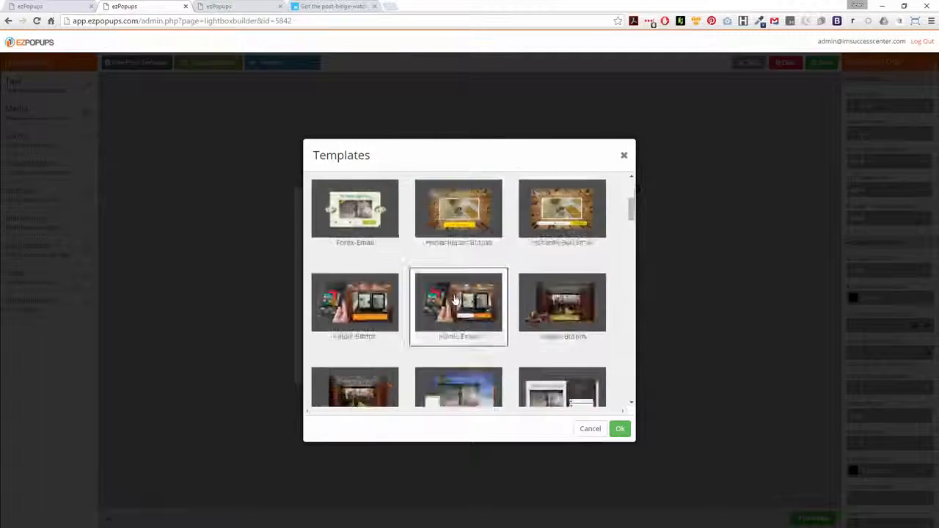
scroll(455, 301, down, 8)
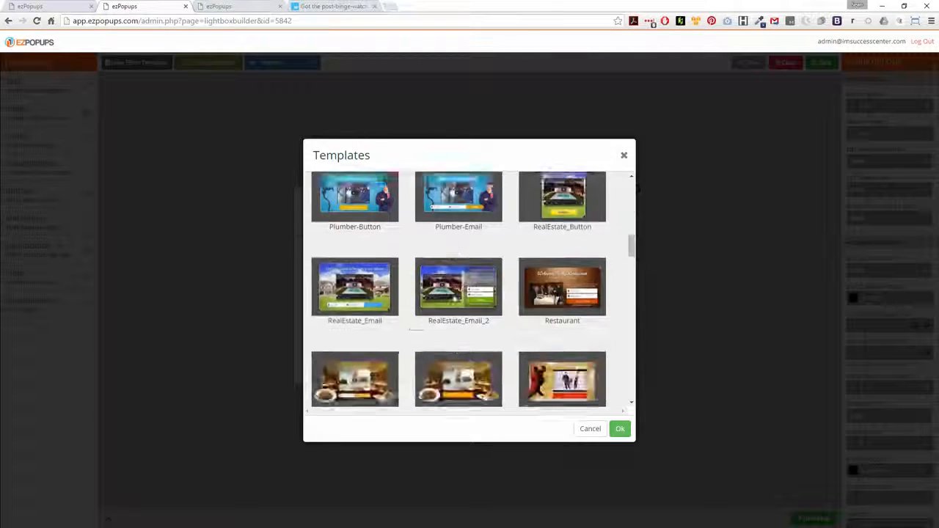
scroll(455, 301, down, 10)
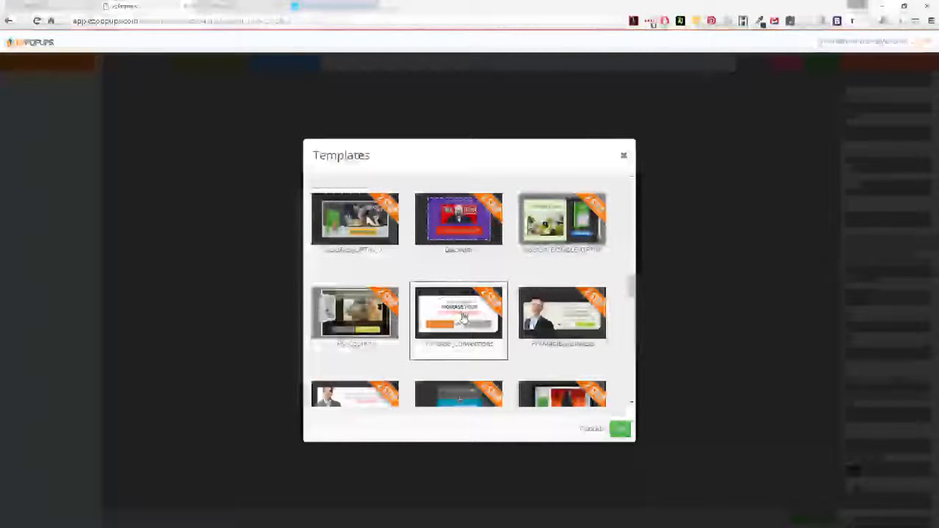
scroll(558, 327, down, 3)
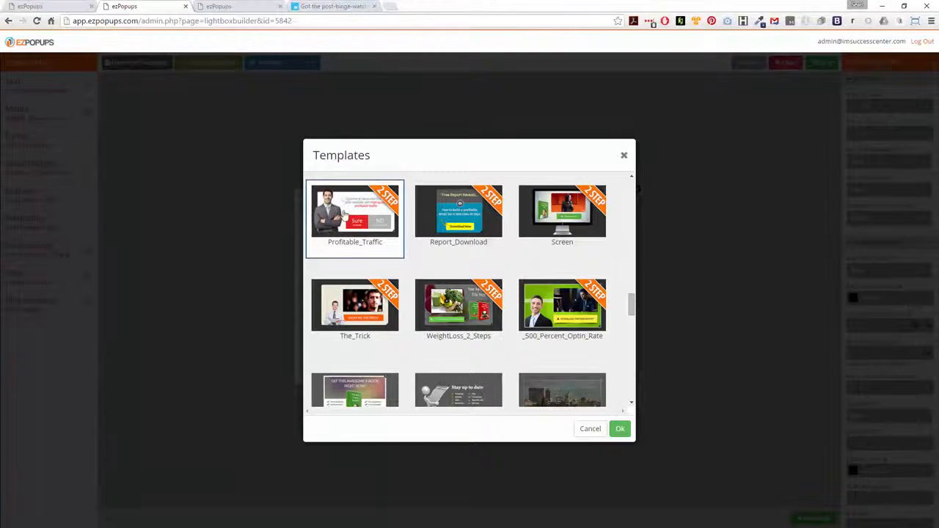
click(620, 428)
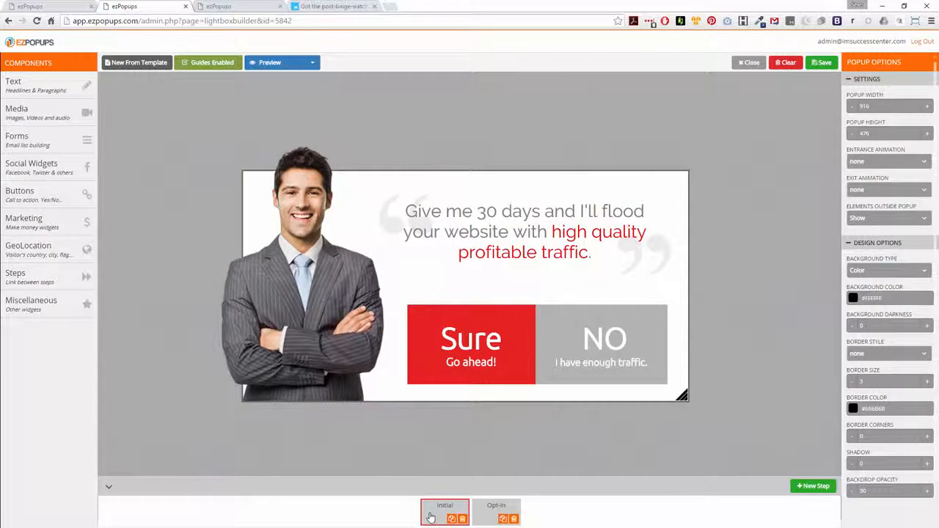
Delete the Opt-In step and duplicate the initial step to serve as the second step.
click(514, 519)
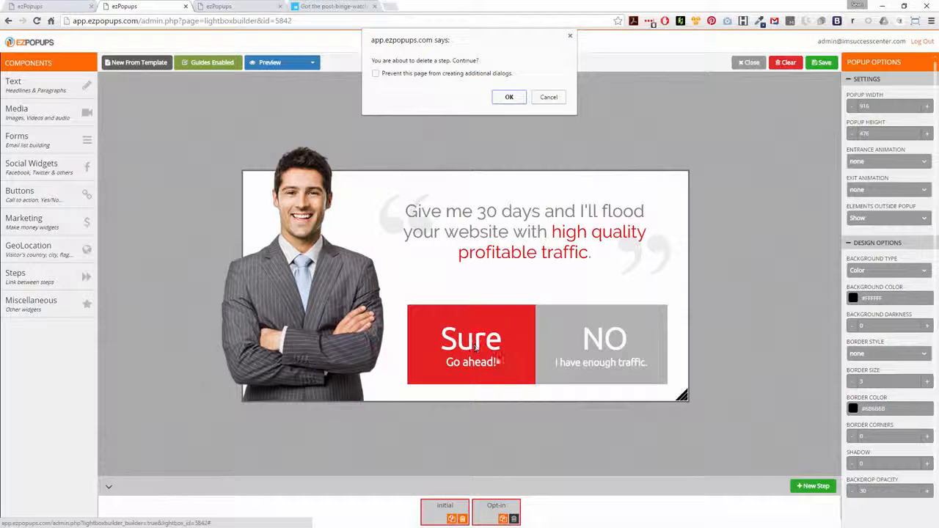
click(509, 97)
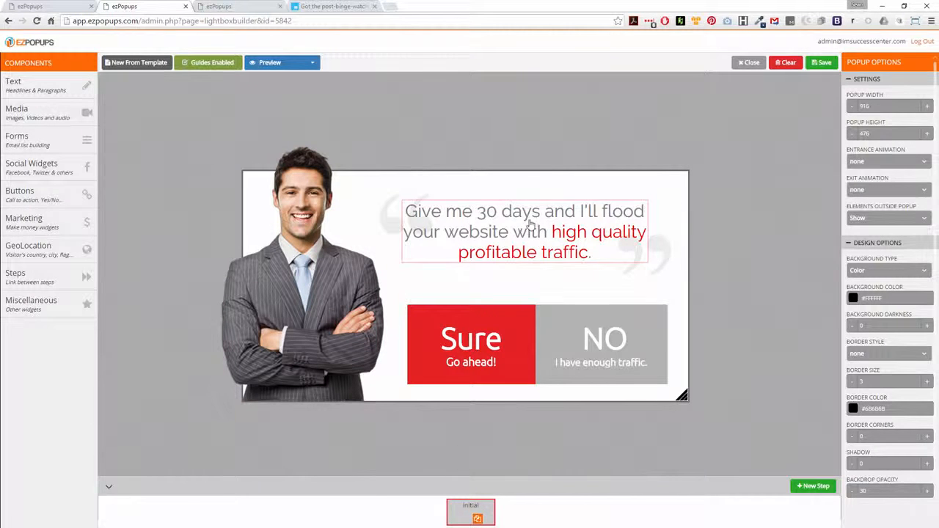
click(477, 519)
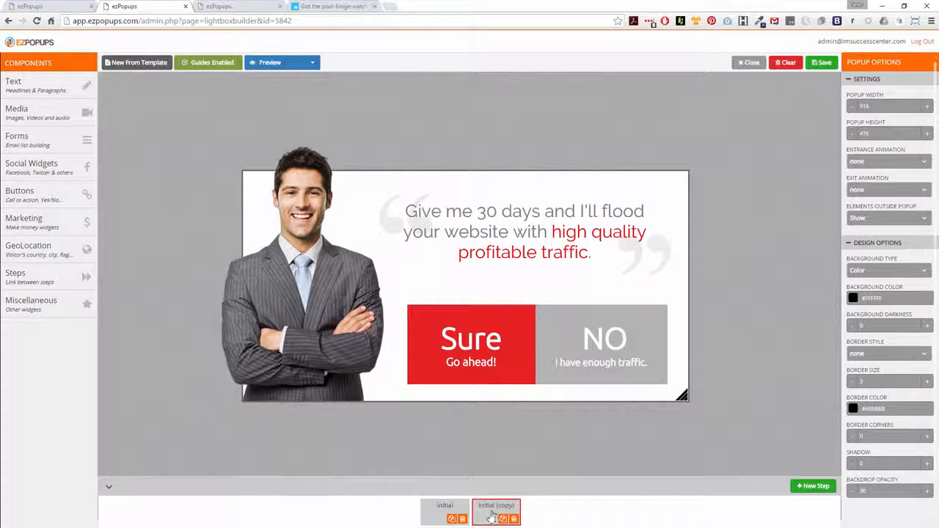
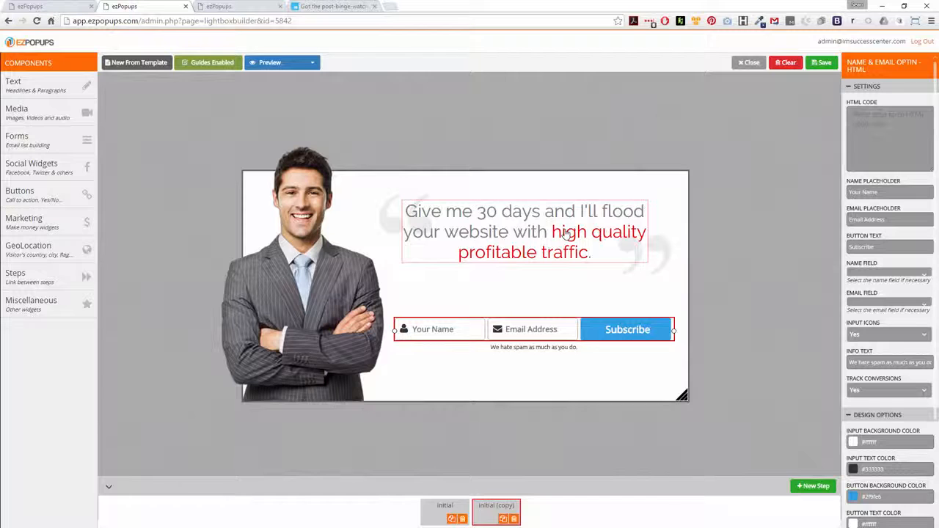
Recolor the headline words "high quality profitable traffic" in the copied step with the saved dark blue 2a4b80.
click(564, 236)
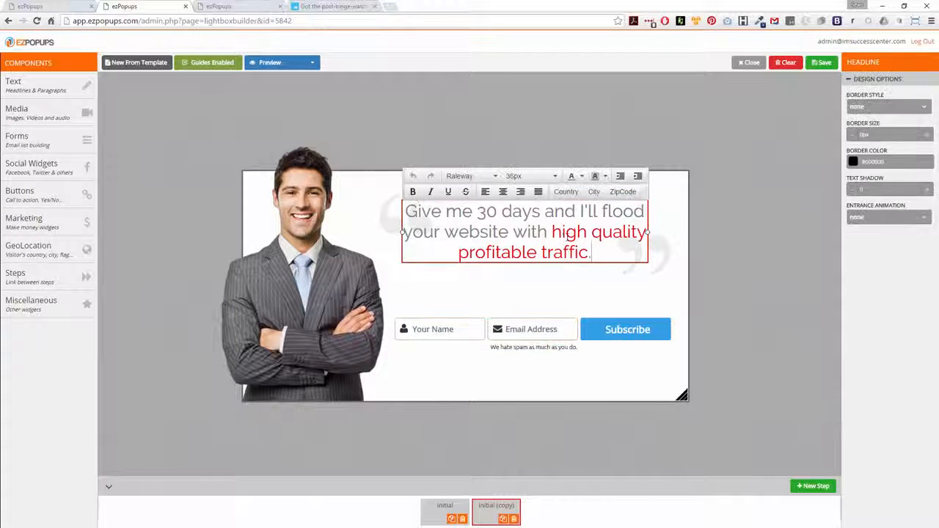
click(759, 21)
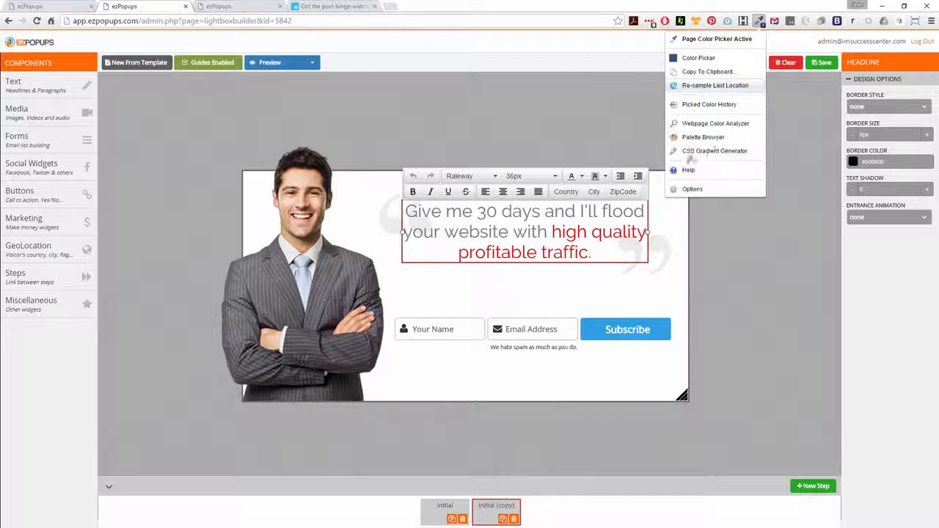
click(701, 106)
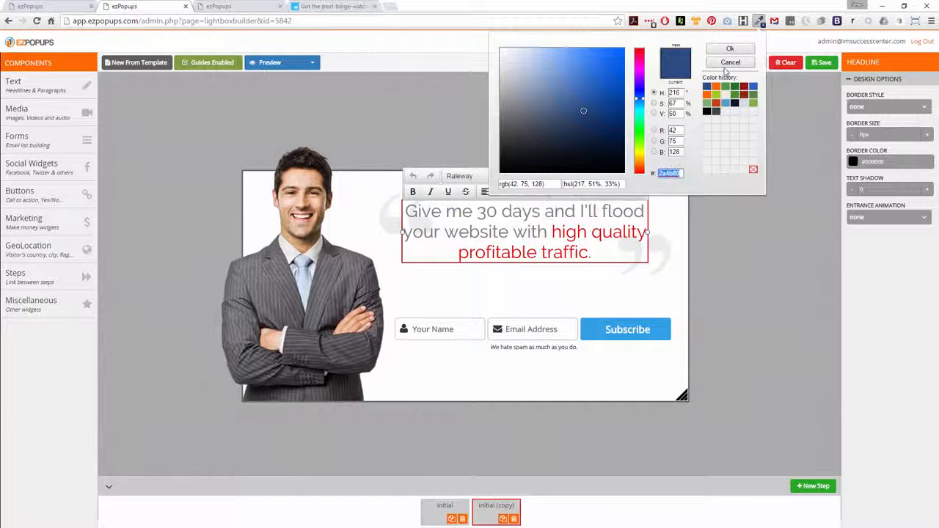
click(725, 64)
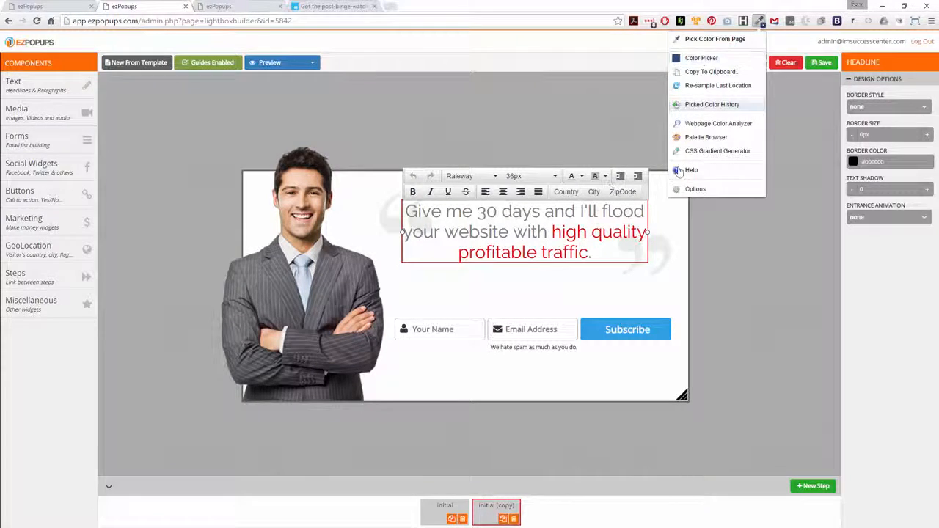
click(562, 232)
drag(553, 232, 605, 257)
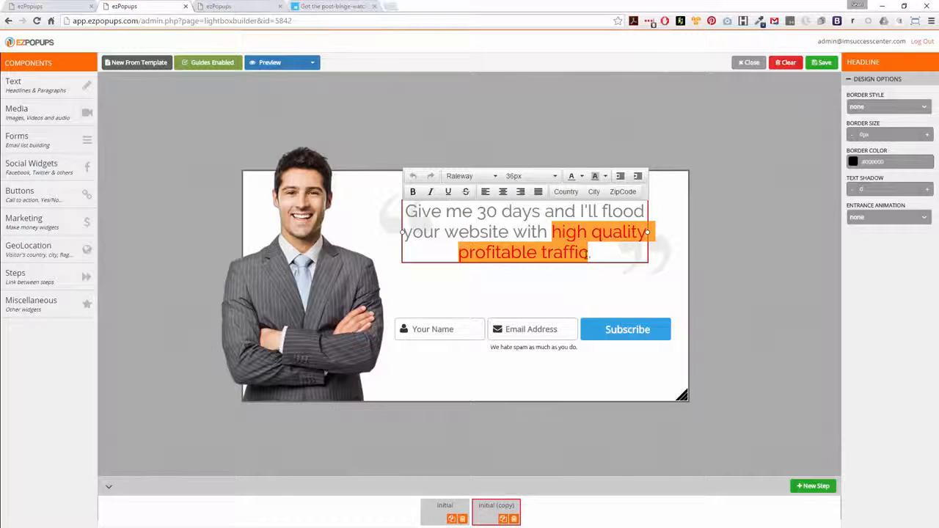
click(582, 177)
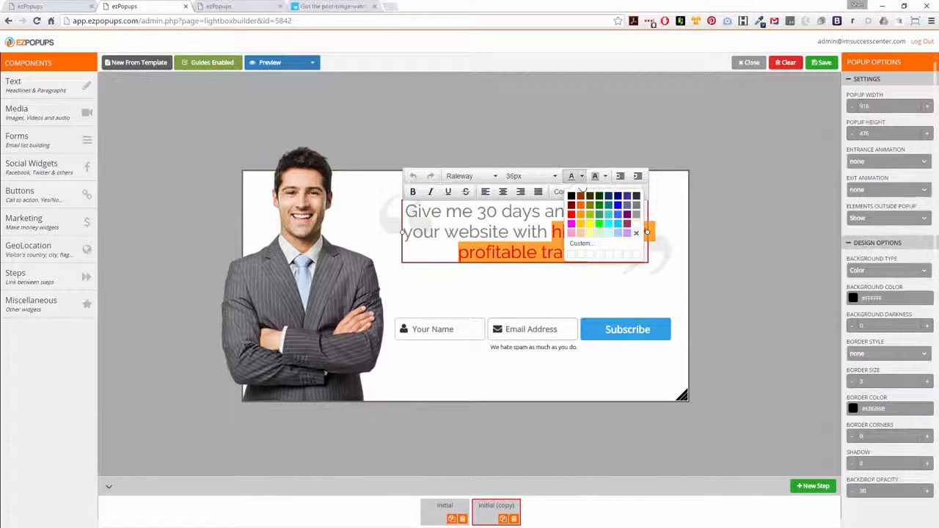
click(580, 243)
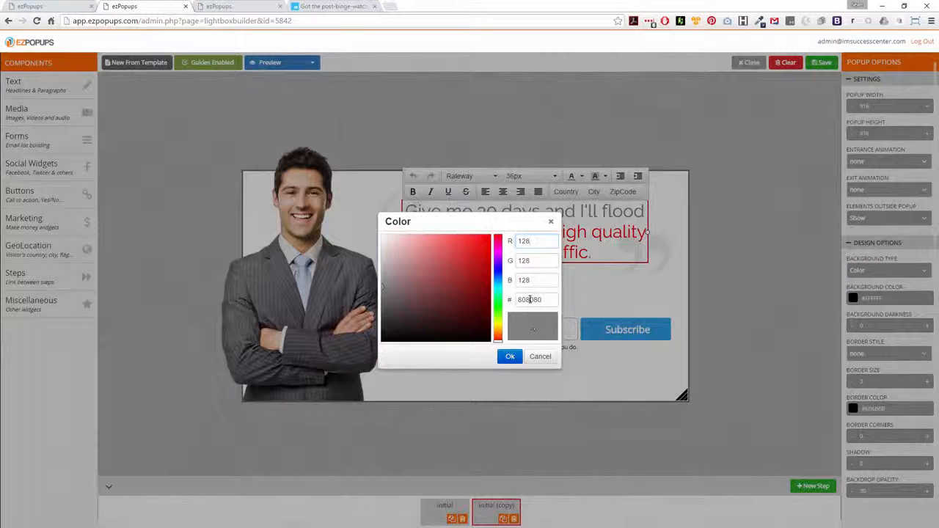
click(510, 357)
click(595, 294)
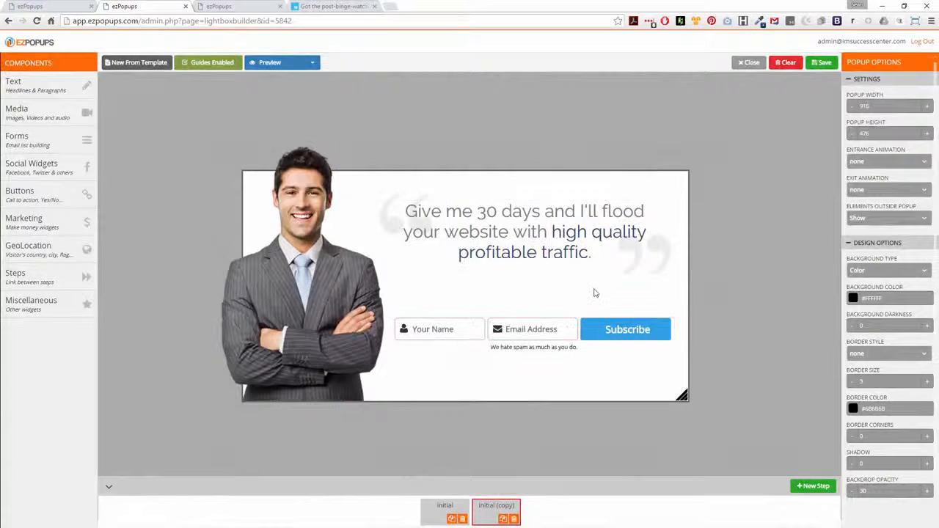
Make the dark blue headline words "high quality profitable traffic" bold.
click(586, 252)
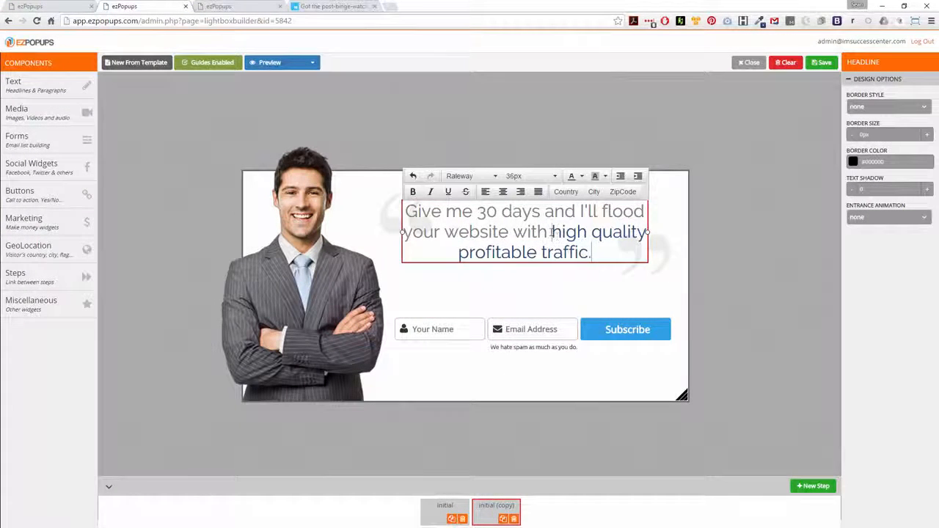
drag(551, 232, 589, 253)
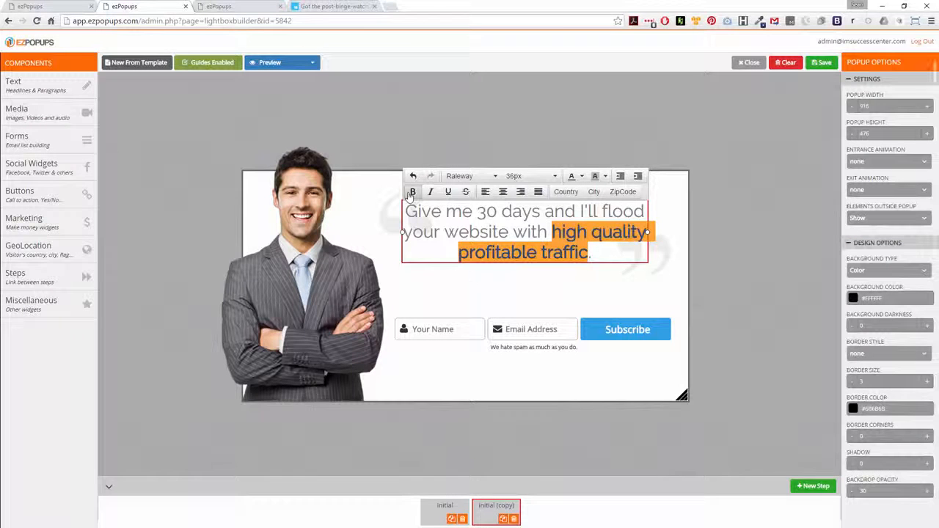
click(412, 192)
click(504, 291)
Set the opt-in form's Subscribe button background color to 2a4b80.
click(607, 331)
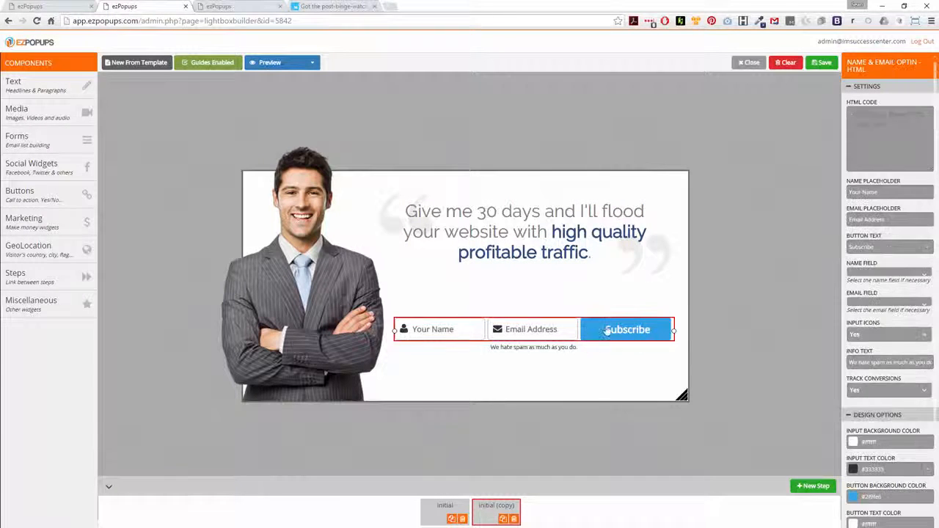
double_click(901, 497)
text(2a4b80)
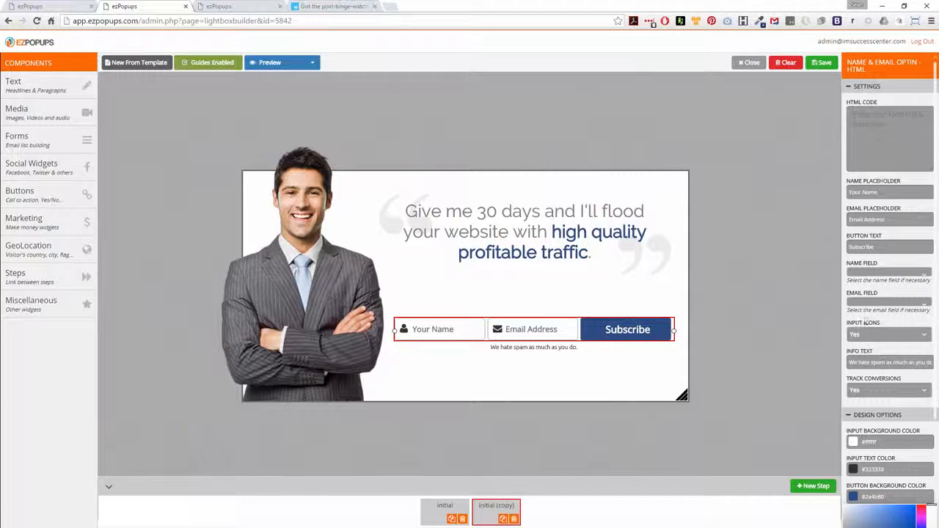
Change the opt-in form's button text to "Get Access Now".
double_click(860, 247)
text(Get)
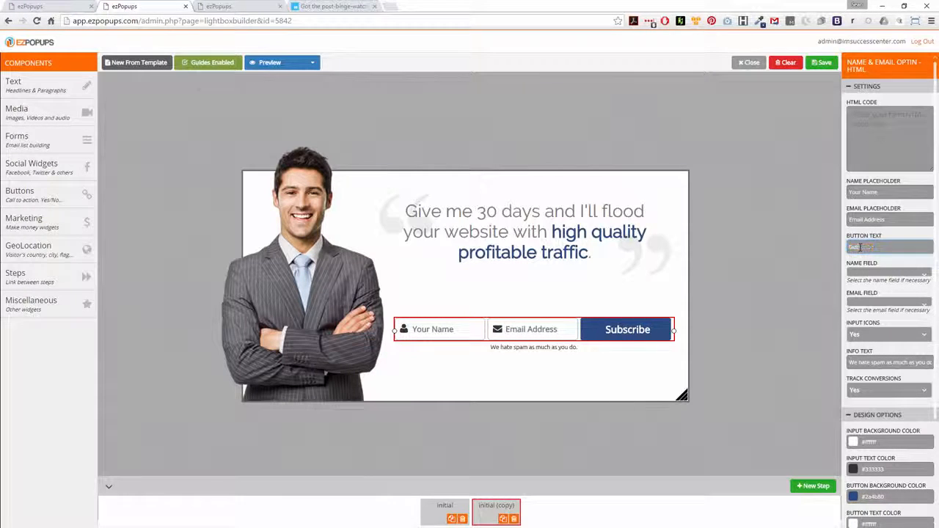
text( AC)
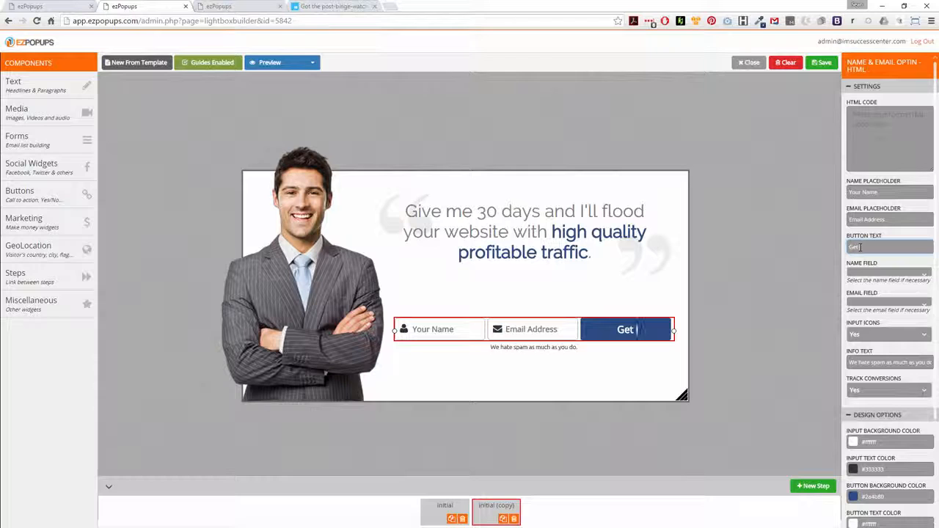
text(e)
key(BackSpace)
key(BackSpace)
text(ces)
key(BackSpace)
key(BackSpace)
text(cess Now)
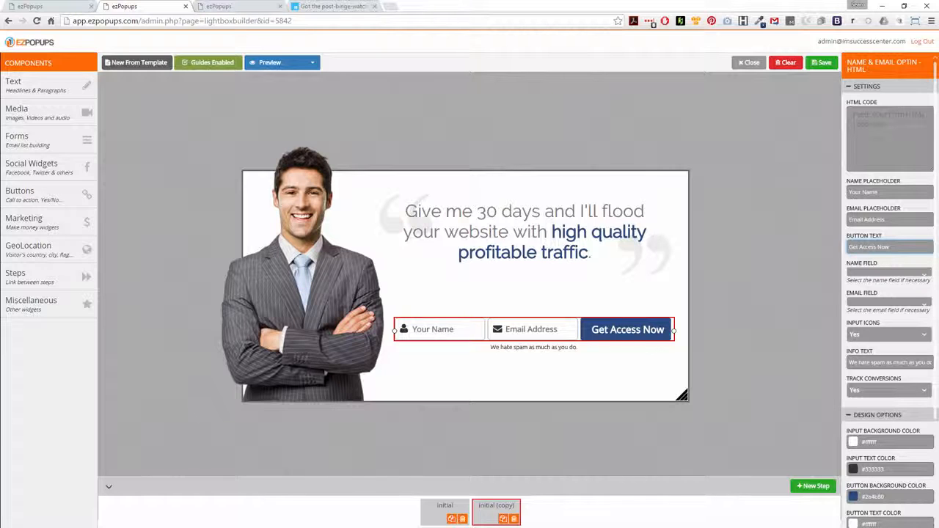
click(741, 282)
Add a headline element above the opt-in form reading "Enter your name and email now to download".
mouse_move(44, 85)
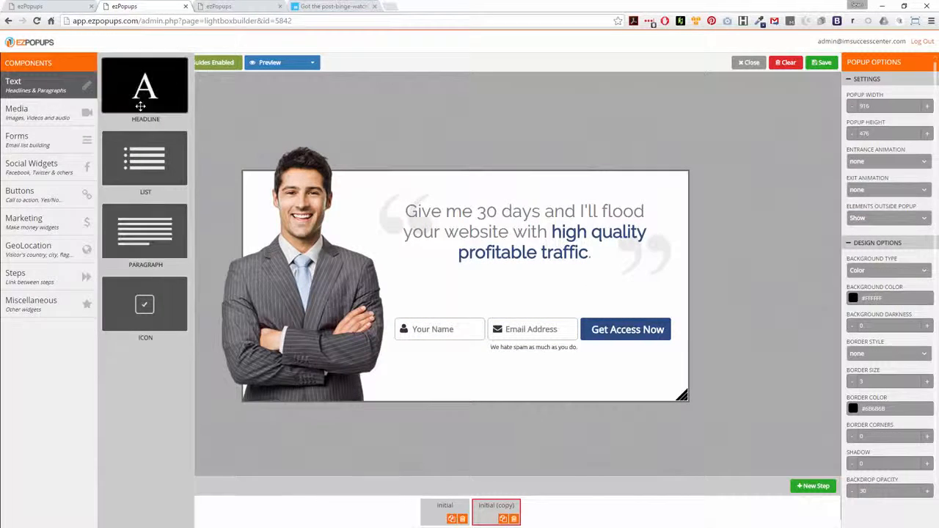
drag(140, 106, 443, 311)
double_click(473, 294)
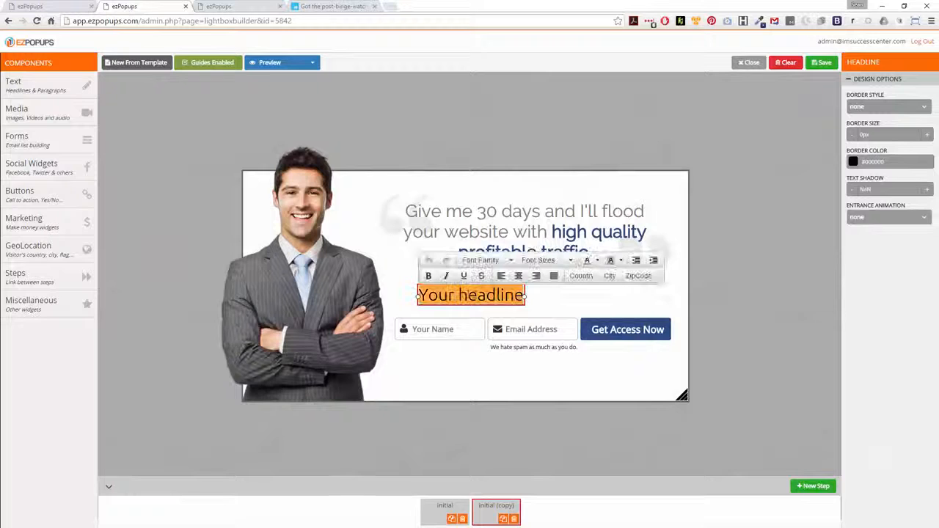
text(Enter your )
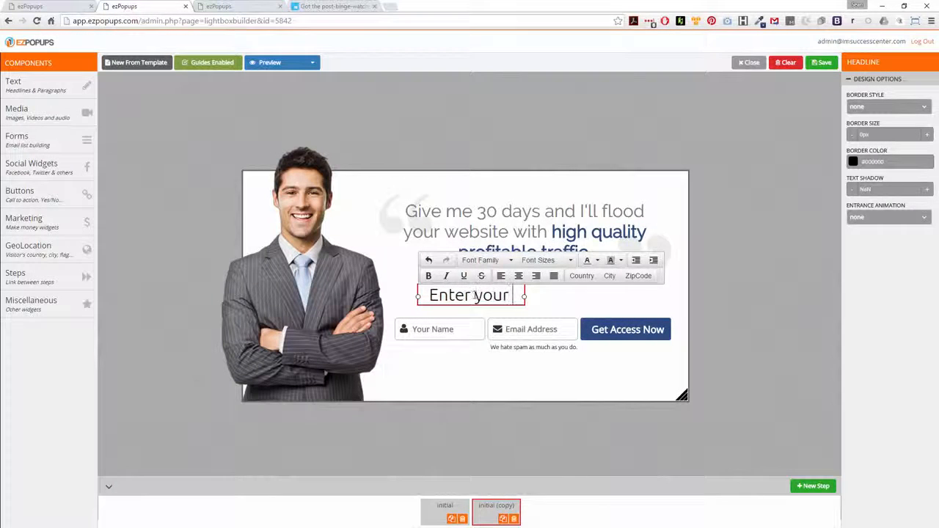
text(name )
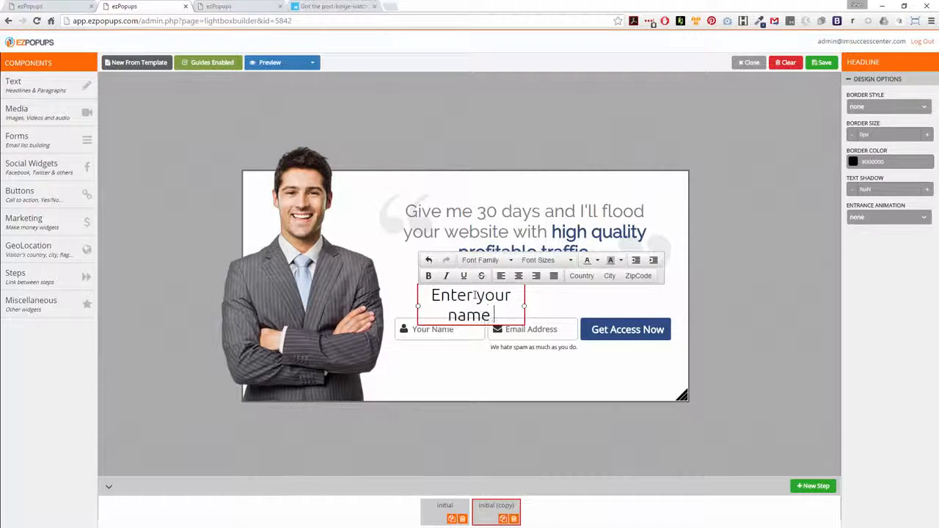
text(and email now)
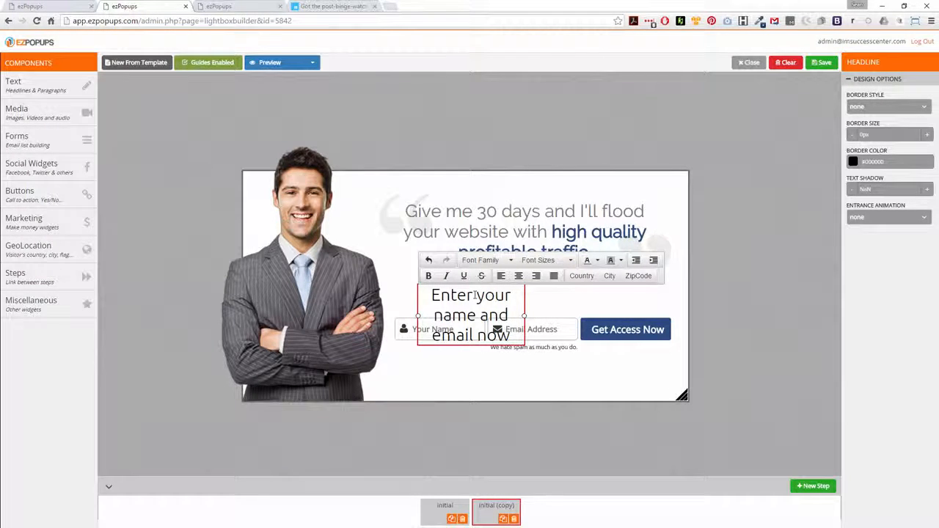
text( to do)
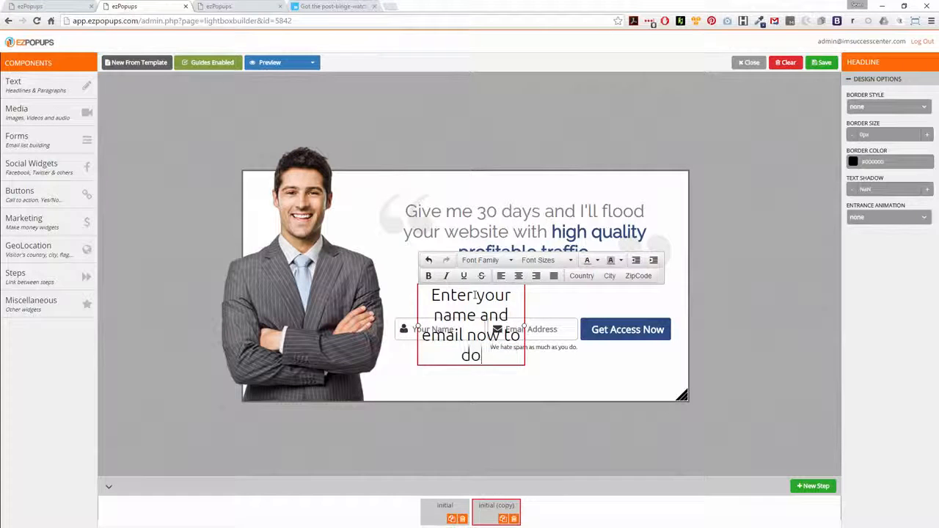
text(wnload)
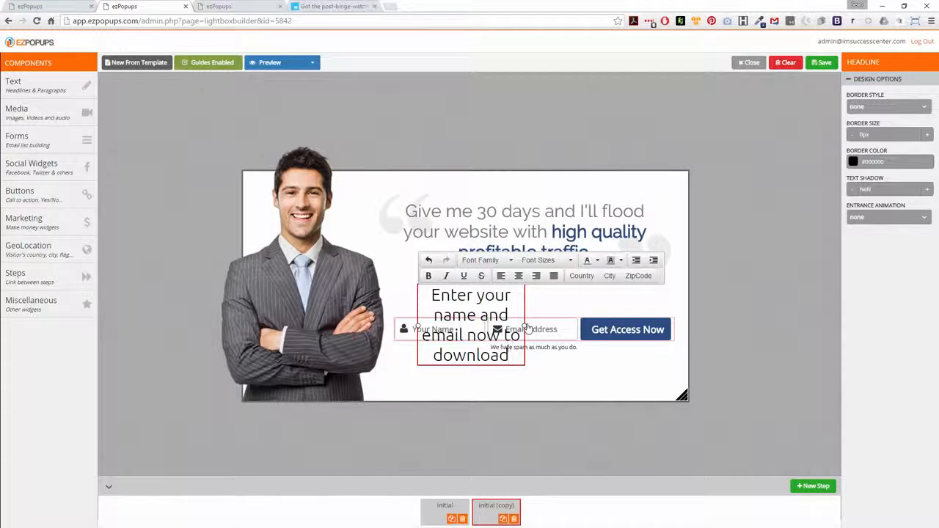
Widen the new headline box so its text wraps onto two lines, and move it up clear of the form fields.
drag(526, 326, 644, 326)
click(516, 335)
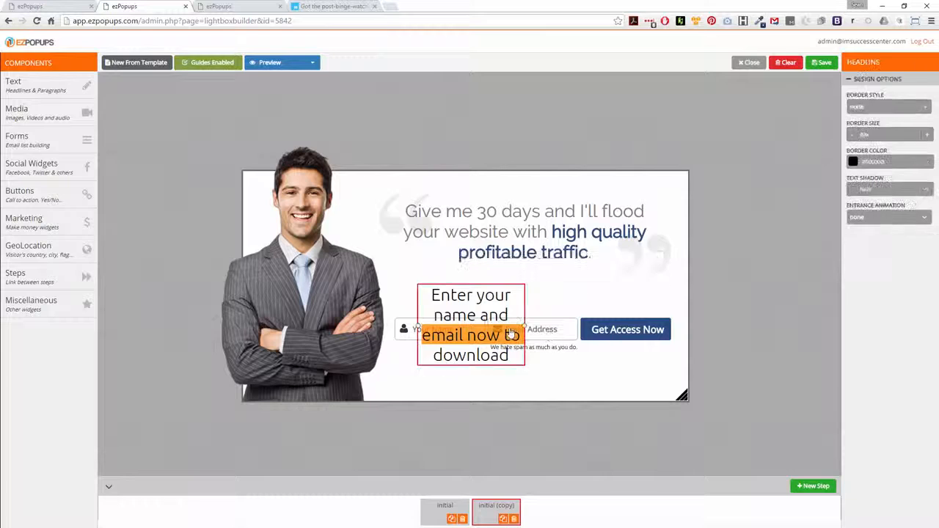
drag(526, 326, 650, 314)
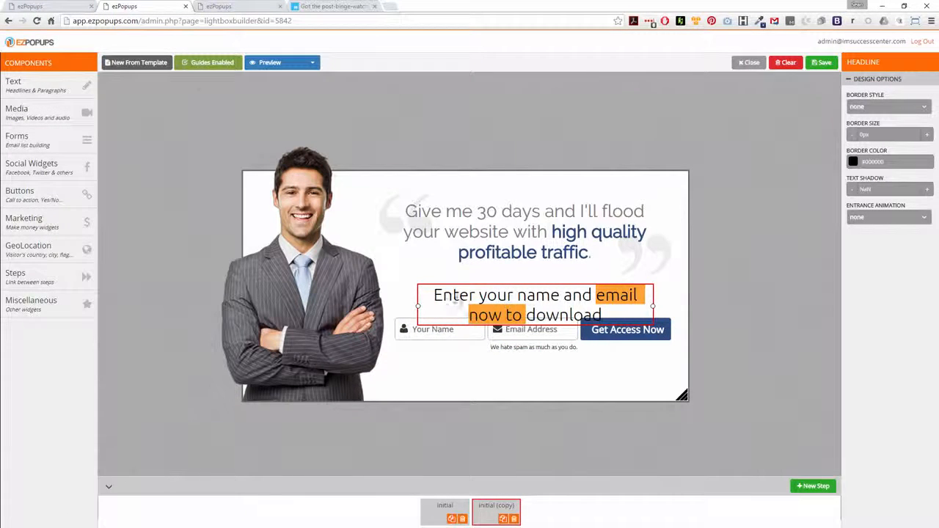
drag(499, 295, 495, 280)
Set the font size of "Enter your name and email now to download" to 20px.
double_click(535, 298)
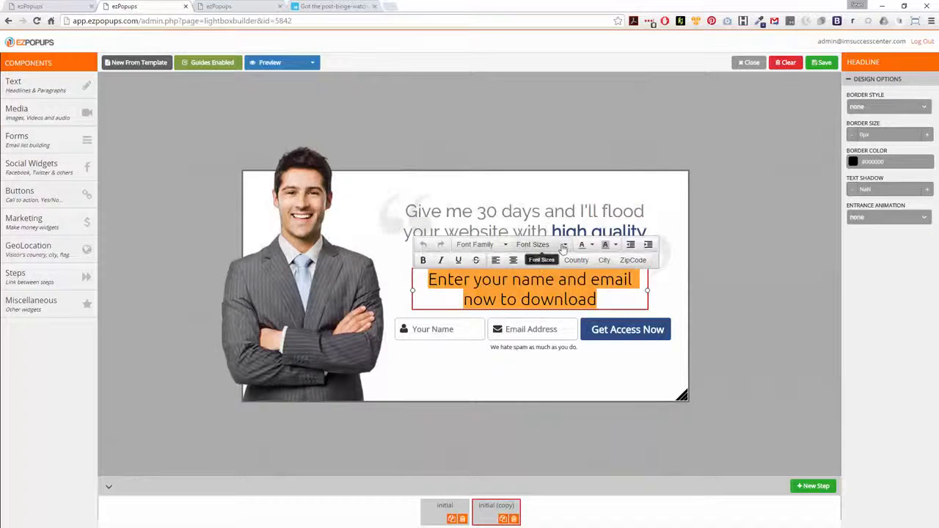
click(538, 245)
click(546, 332)
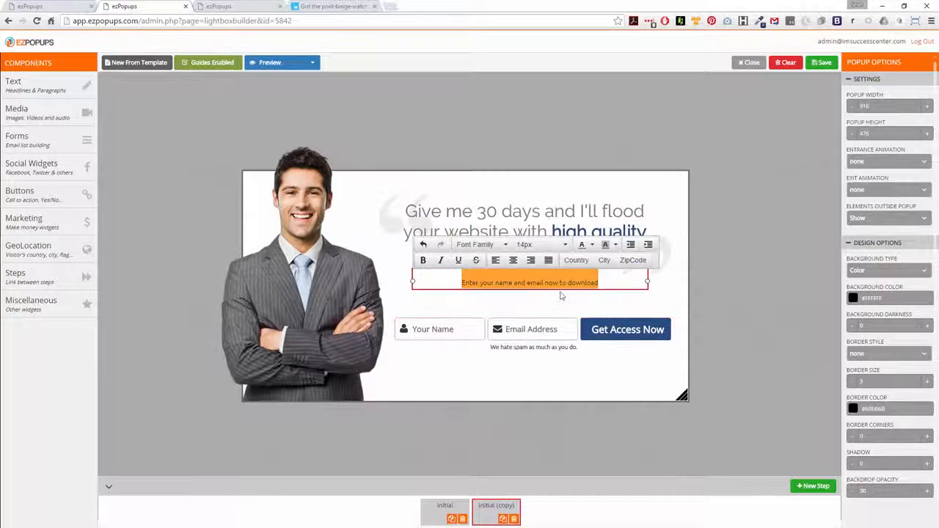
click(565, 246)
click(541, 376)
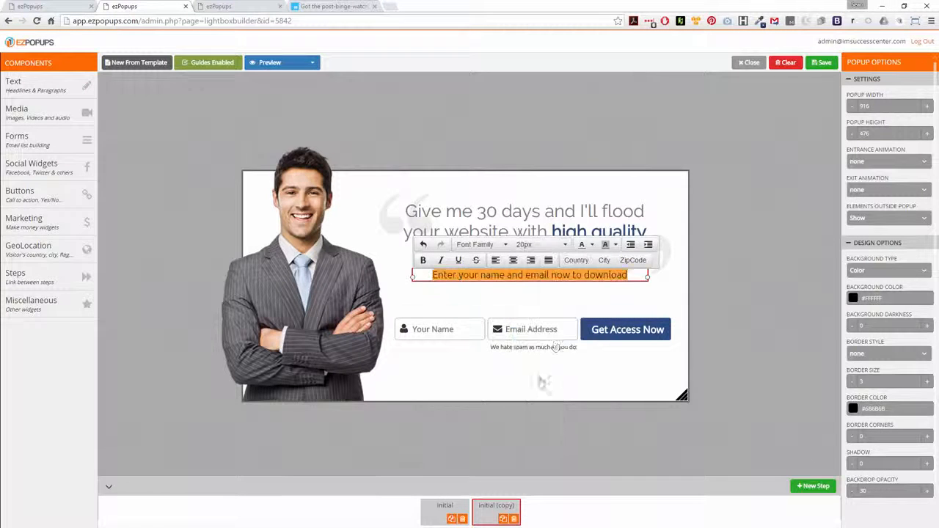
click(559, 294)
Move the "Enter your name and email now to download" line down to sit just above the form fields.
click(548, 279)
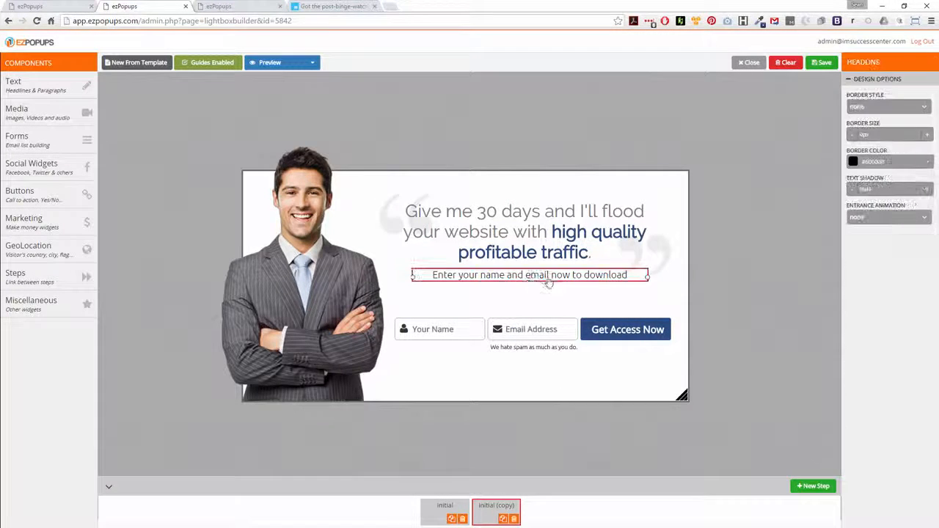
drag(530, 280, 533, 301)
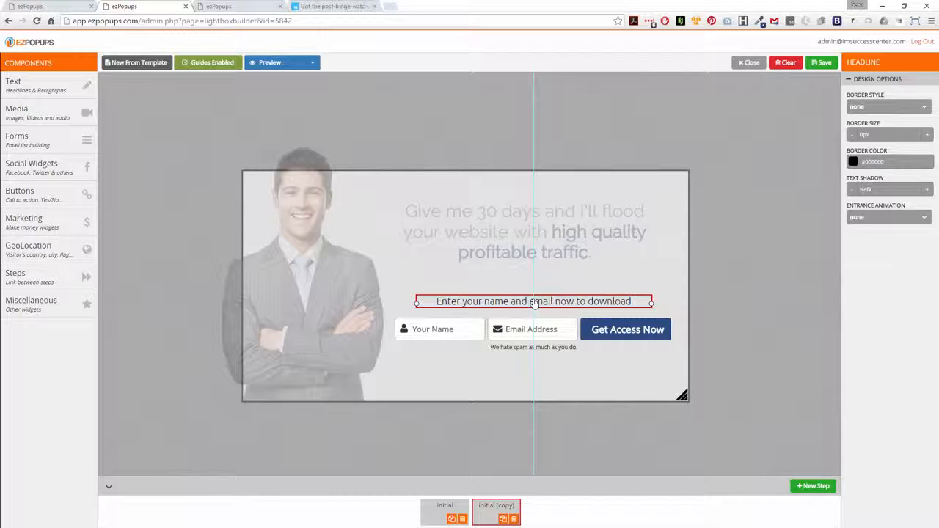
click(615, 392)
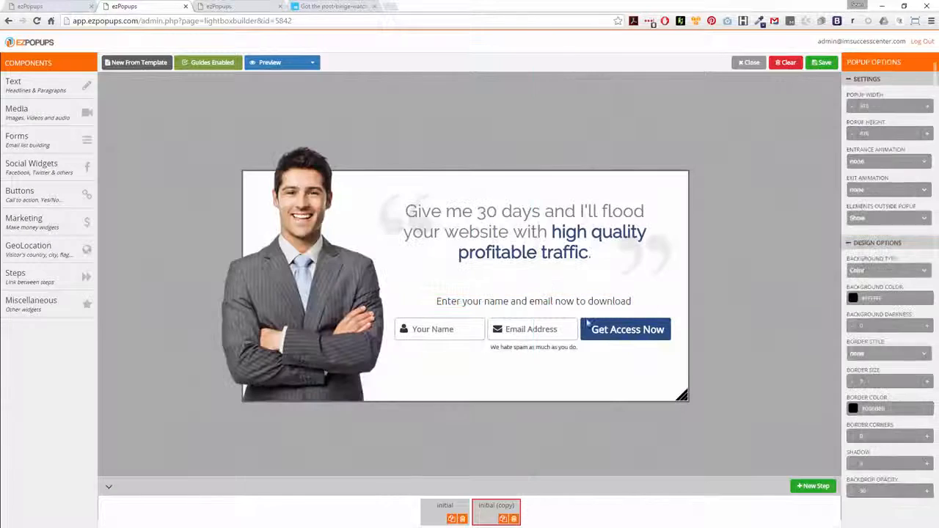
Rename the copied step as "Optin".
right_click(499, 508)
click(487, 511)
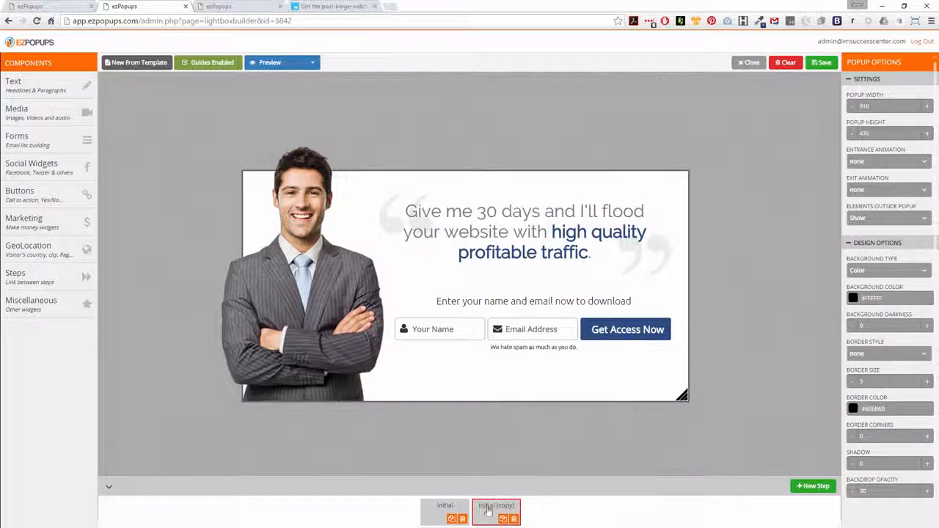
double_click(488, 509)
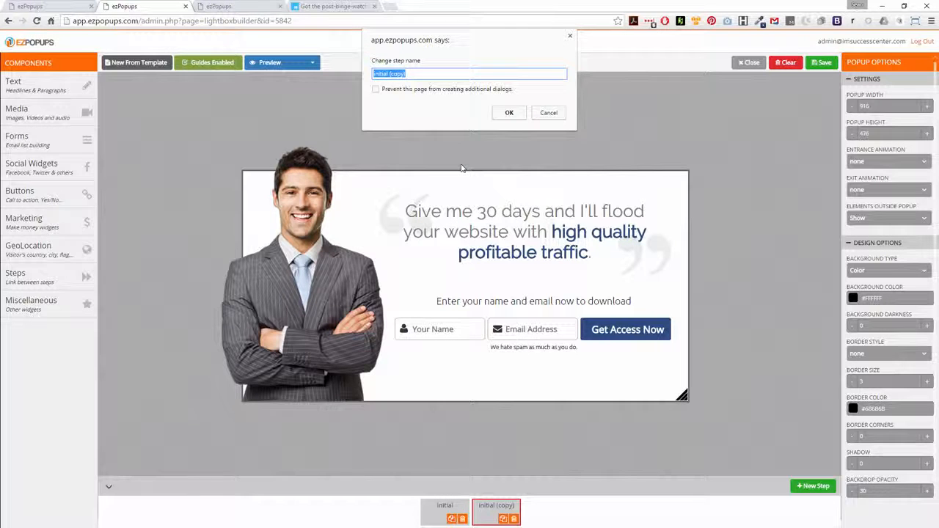
text(Optin)
key(Return)
Set the background color of the Sure button in the initial step to the copied dark blue 2a4b80.
click(441, 509)
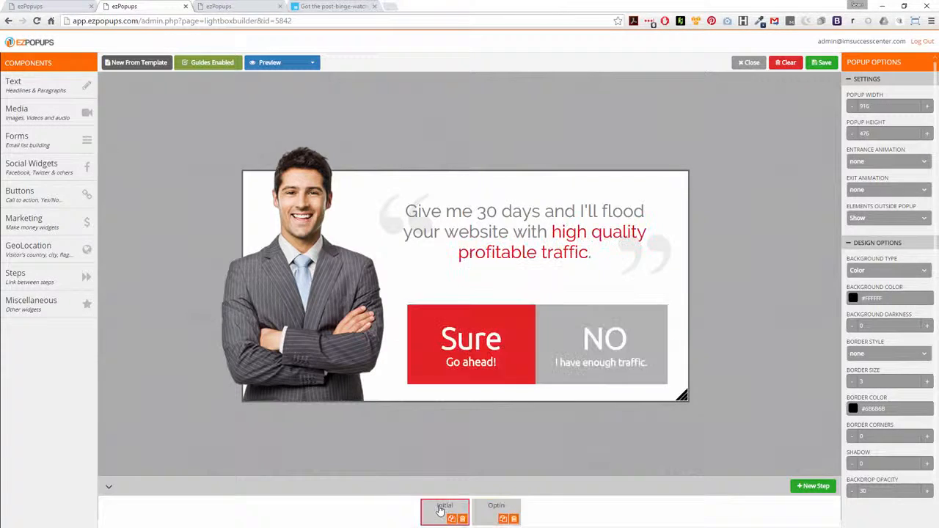
click(471, 345)
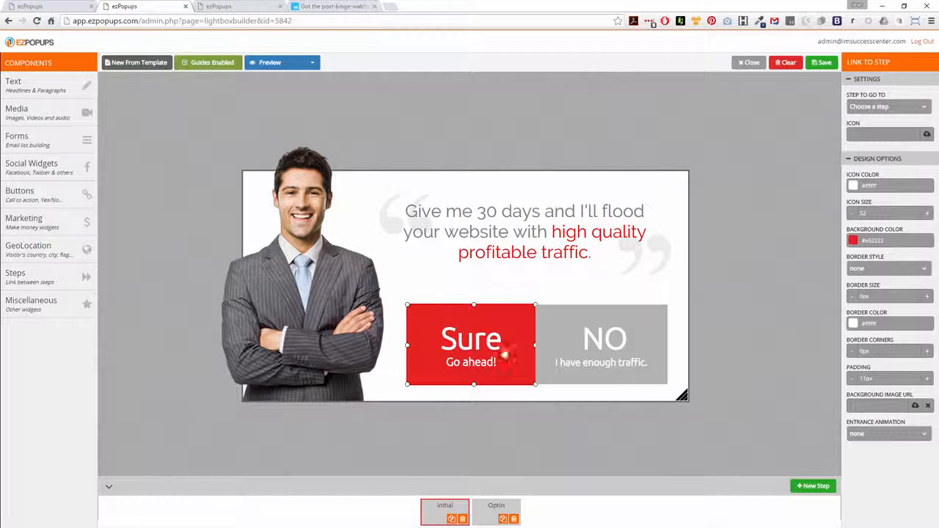
click(876, 240)
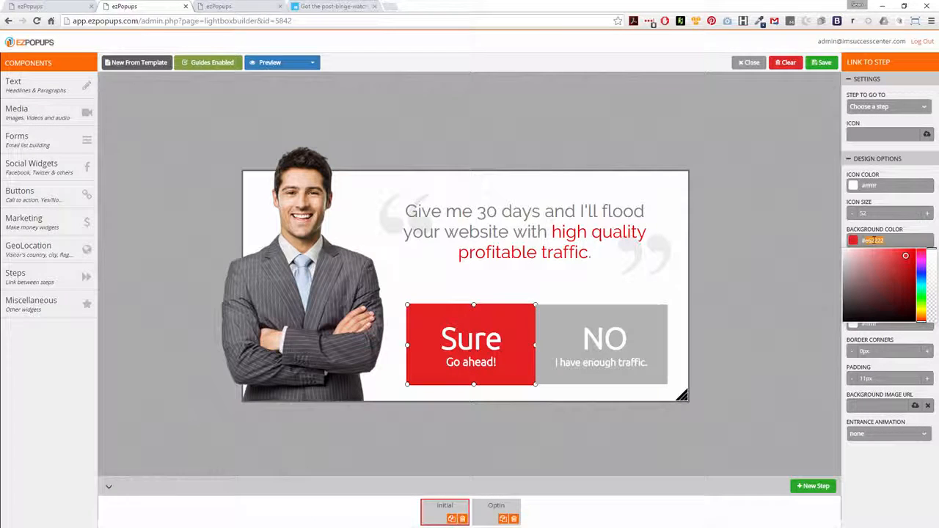
key(ctrl+v)
Make the initial step's headline words "high quality profitable traffic" bold and dark blue.
click(580, 244)
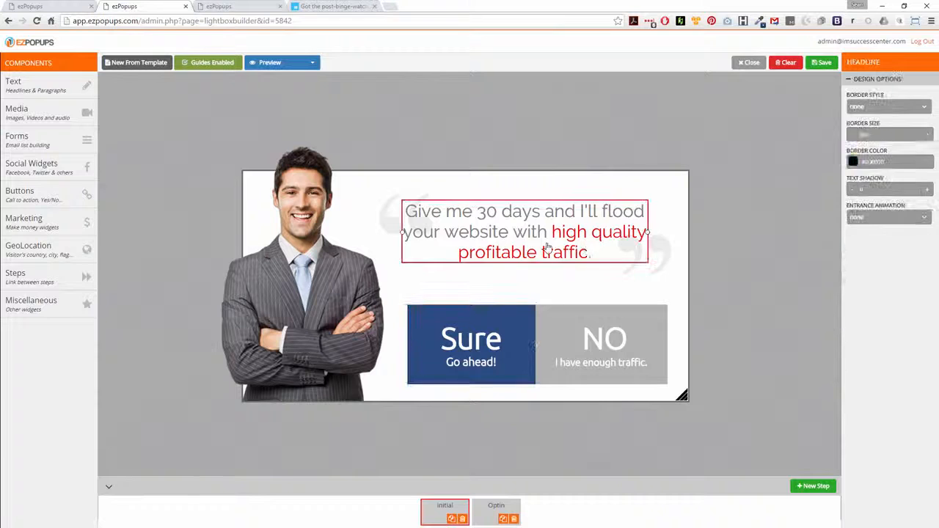
drag(552, 231, 588, 252)
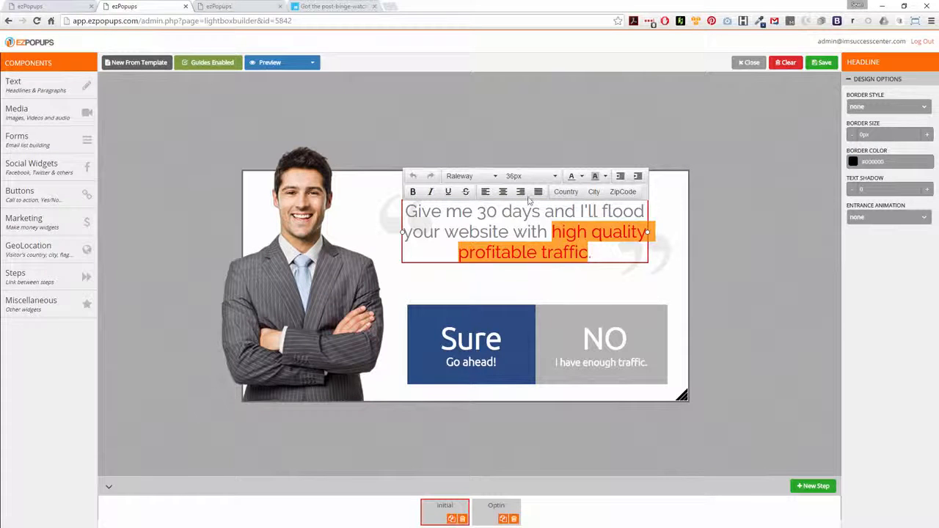
click(582, 177)
click(587, 243)
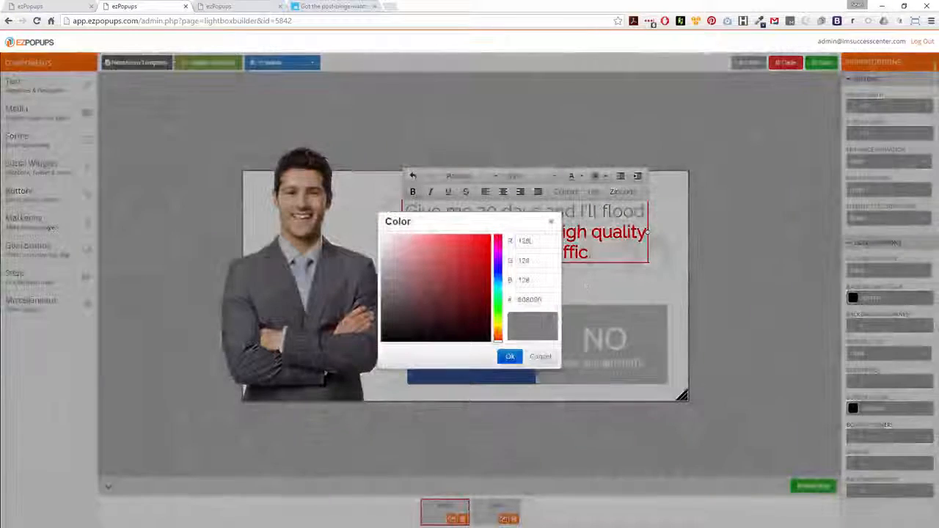
click(508, 357)
click(637, 282)
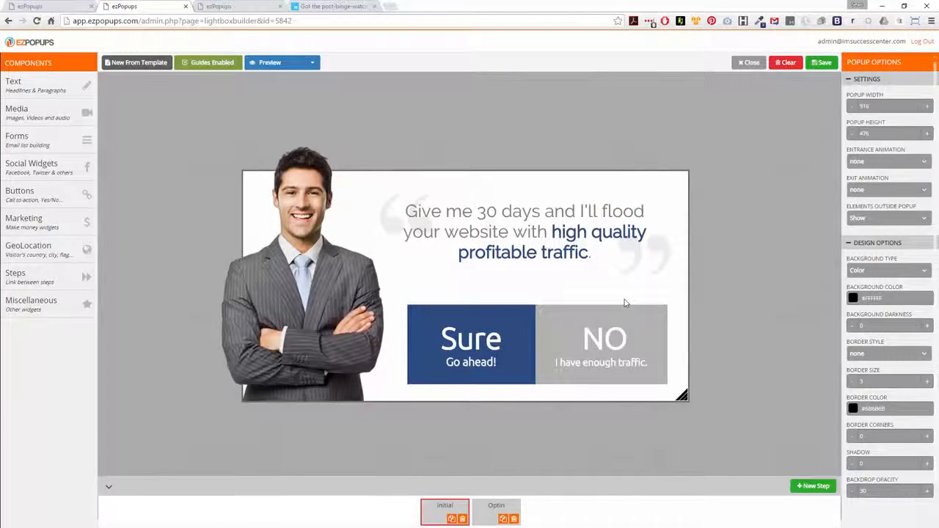
Link the Sure button in the initial step to the Optin step.
click(477, 344)
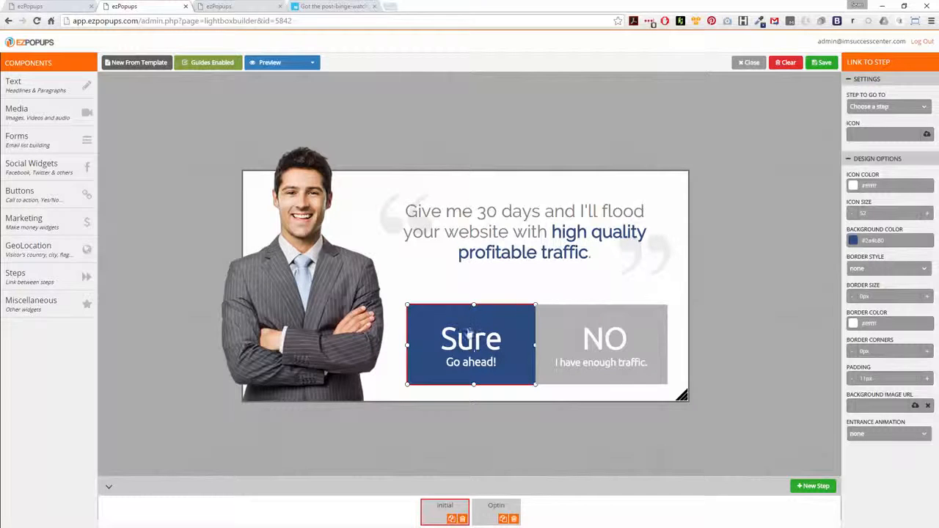
click(890, 107)
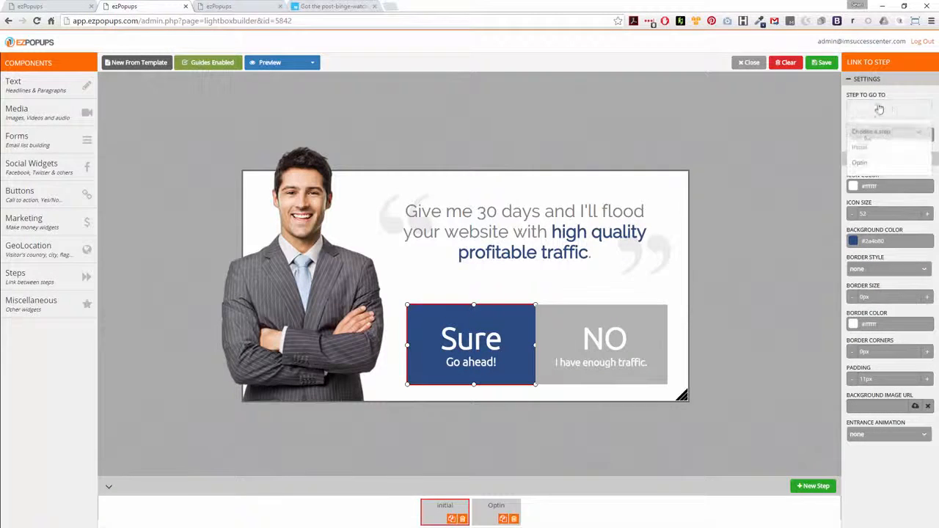
click(863, 163)
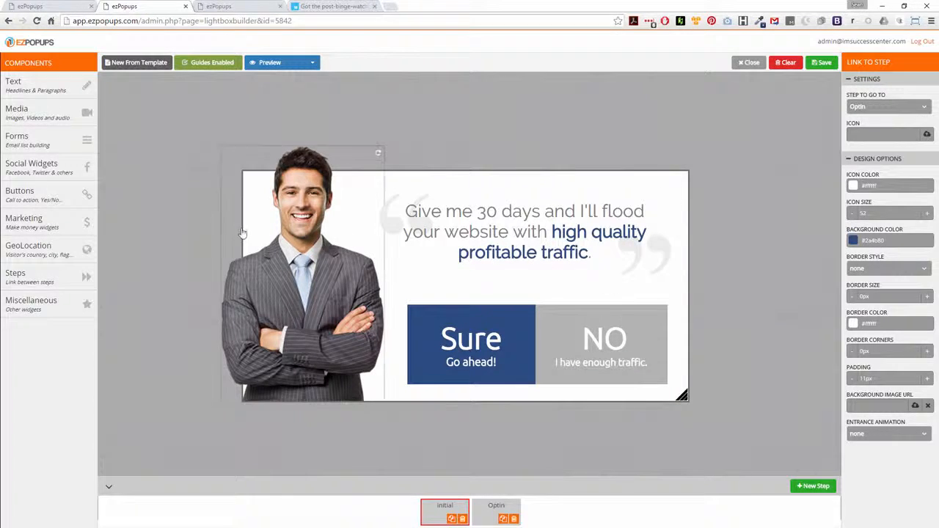
Add a Facebook Like button below the opt-in form in the Optin step.
click(64, 168)
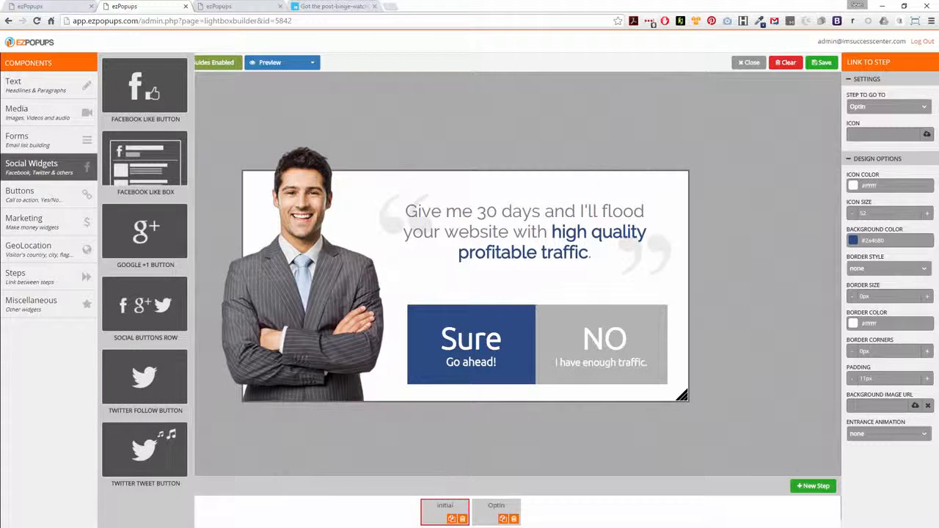
click(489, 513)
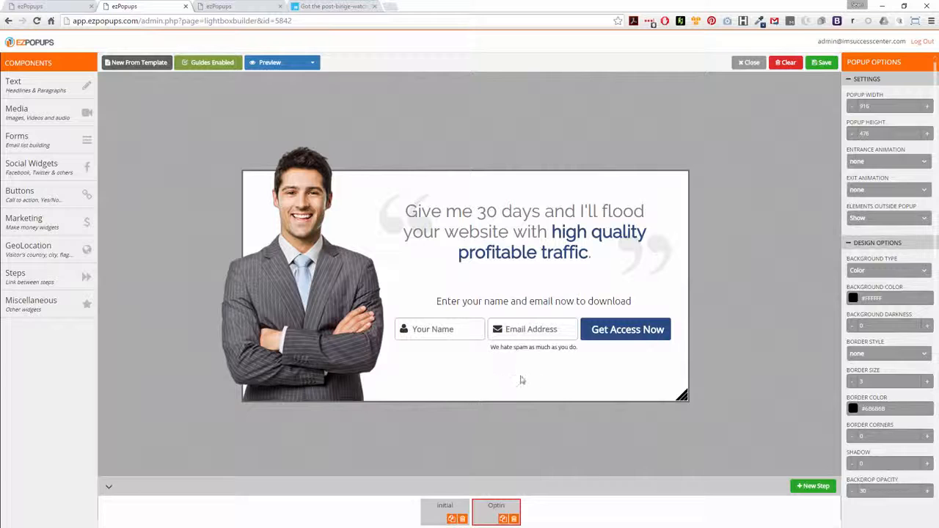
click(37, 166)
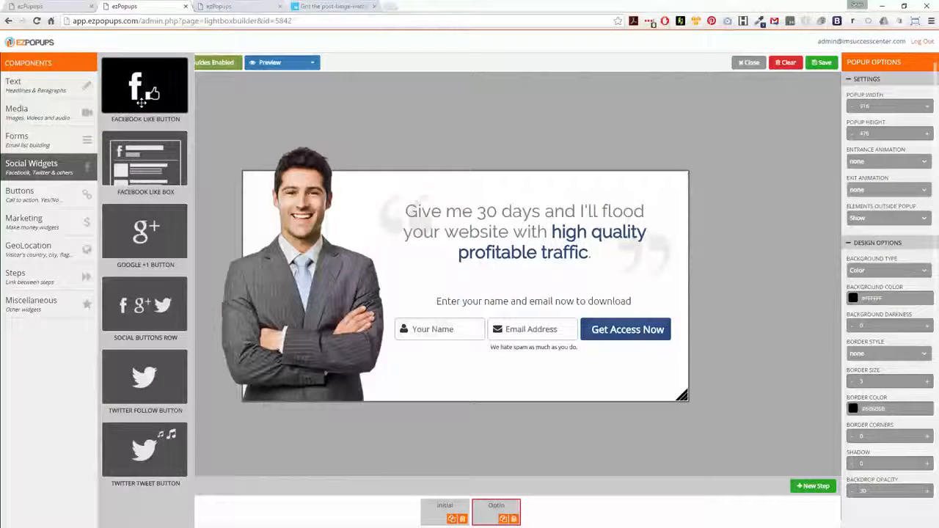
drag(142, 103, 505, 395)
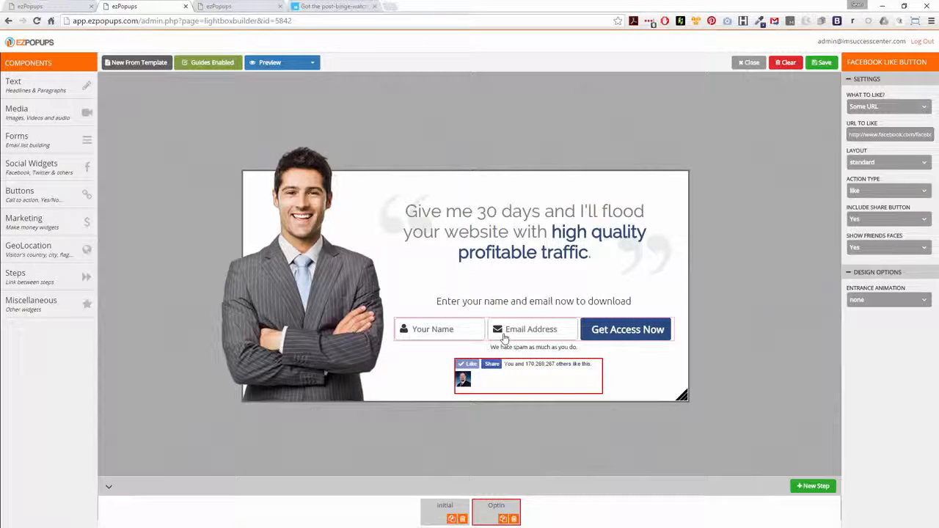
Delete the Facebook Like button from the Optin step.
right_click(535, 380)
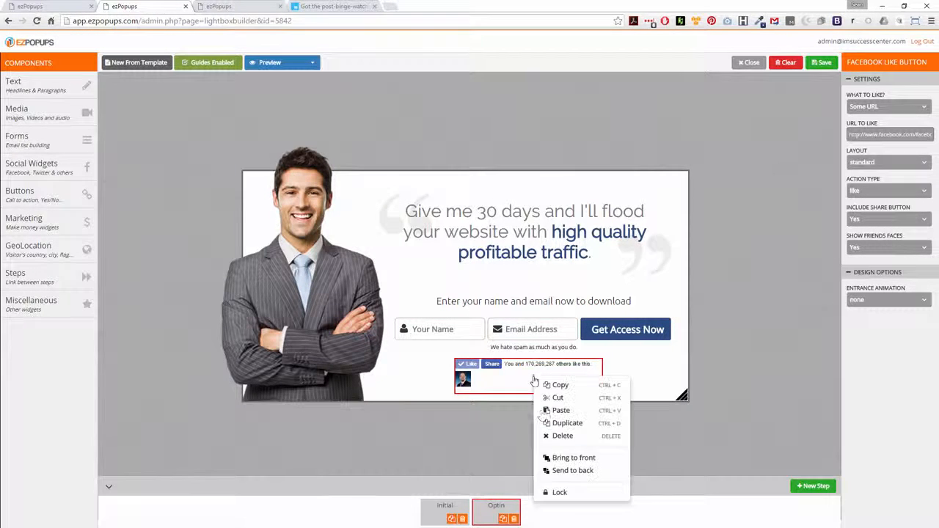
click(564, 436)
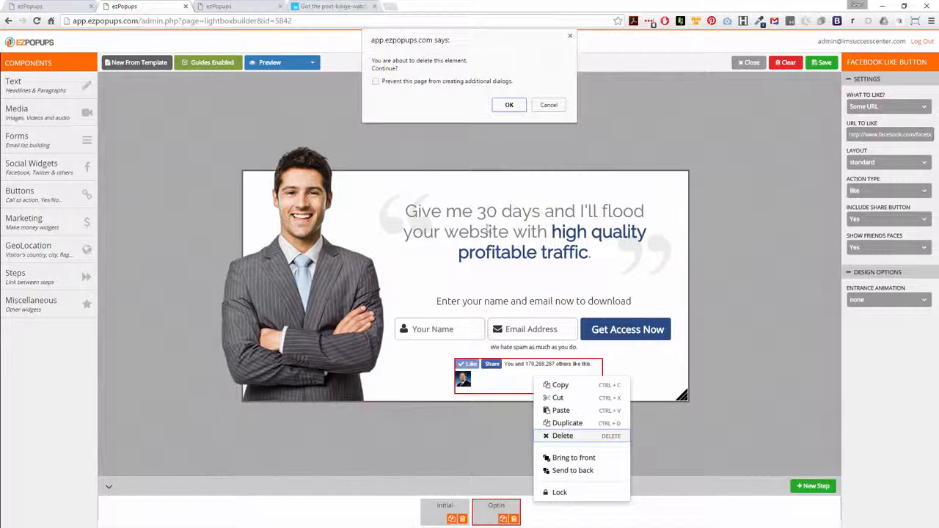
click(509, 105)
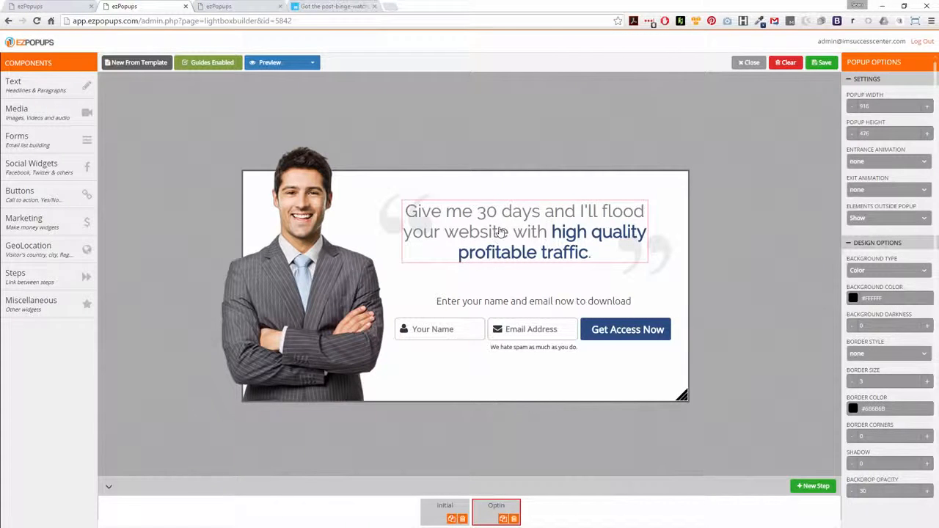
Shift the Optin step's headline slightly and realign it with the headline position in the initial step.
mouse_move(499, 241)
mouse_down()
mouse_move(475, 258)
mouse_move(403, 264)
mouse_move(448, 248)
mouse_move(440, 274)
mouse_move(510, 245)
mouse_move(508, 235)
mouse_up()
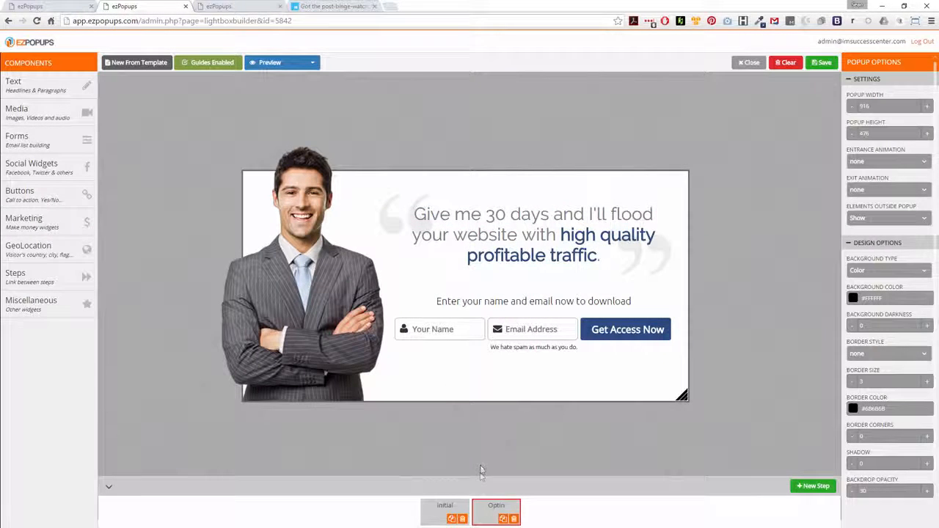
click(440, 508)
click(488, 508)
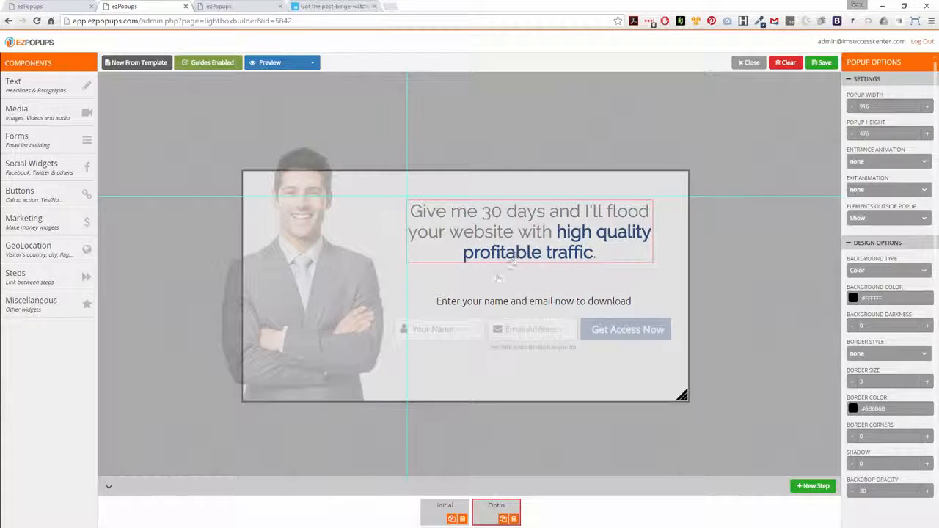
click(441, 508)
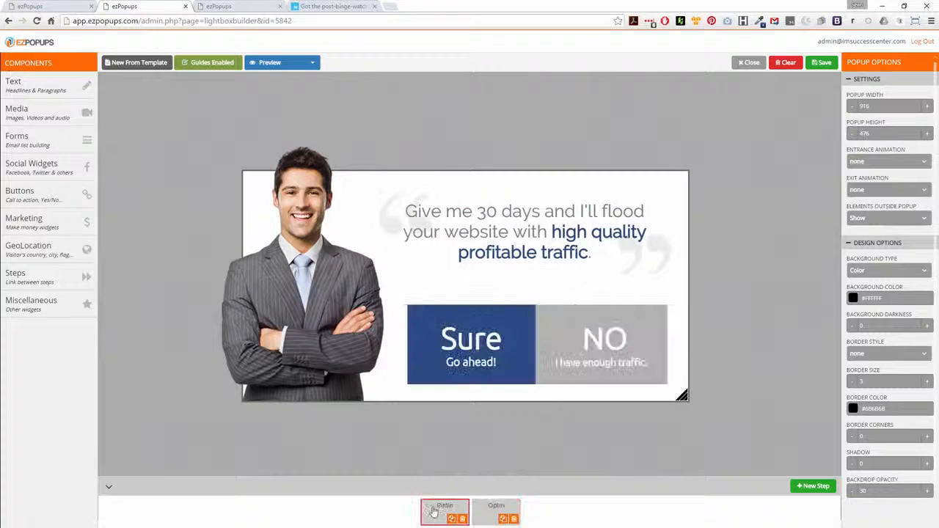
click(496, 506)
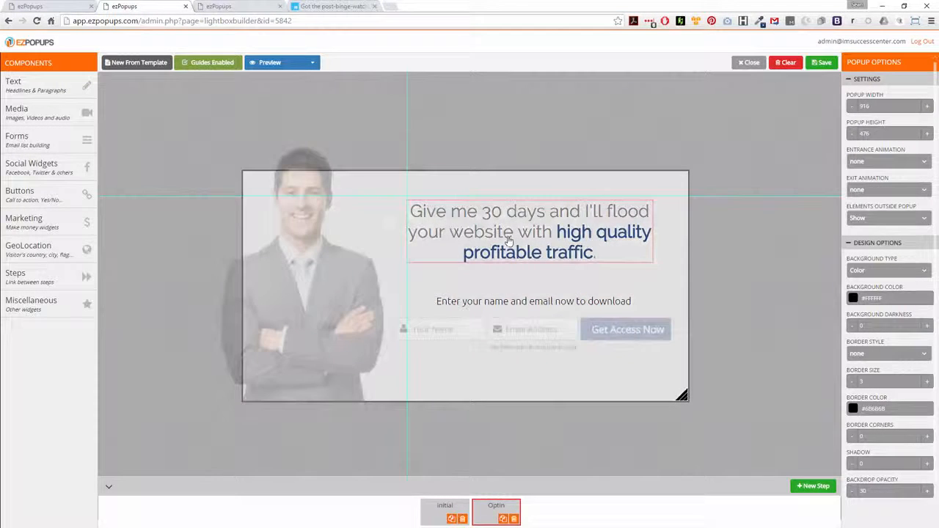
drag(509, 240, 509, 240)
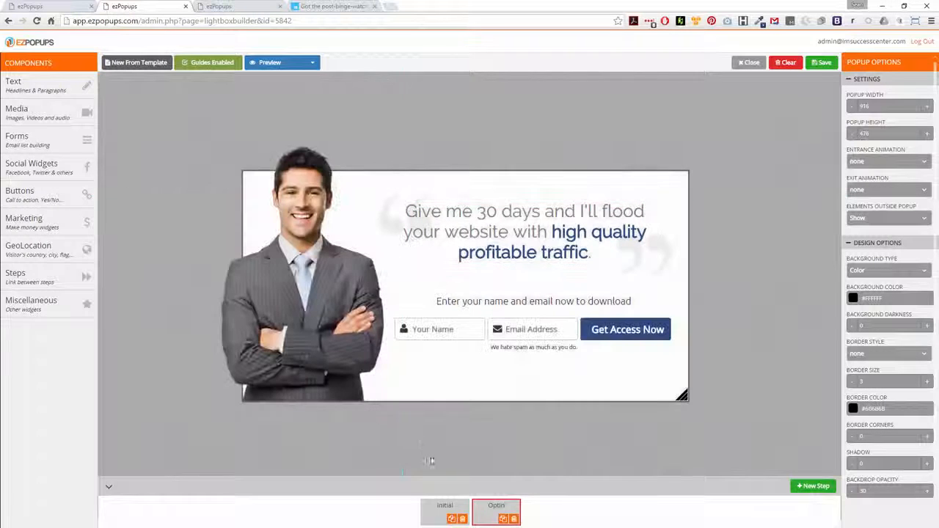
click(440, 508)
click(496, 506)
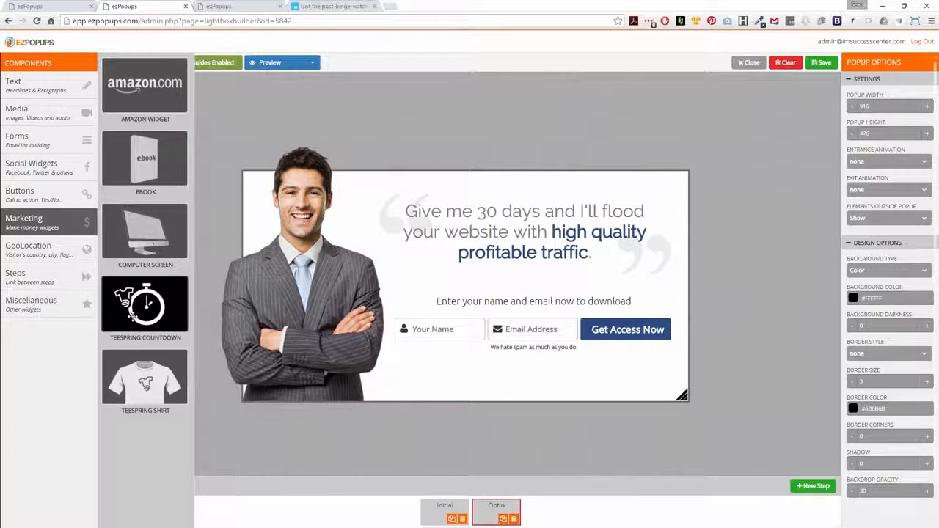
click(31, 193)
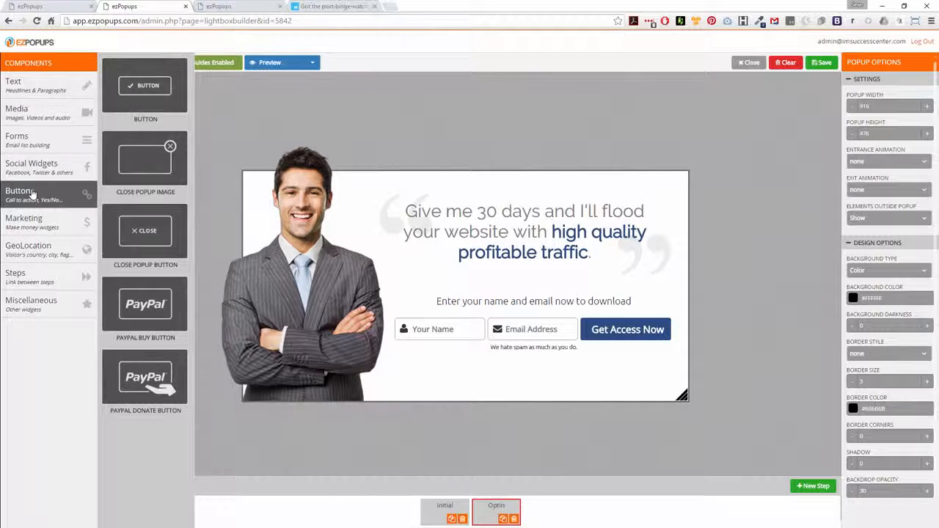
click(29, 165)
click(29, 143)
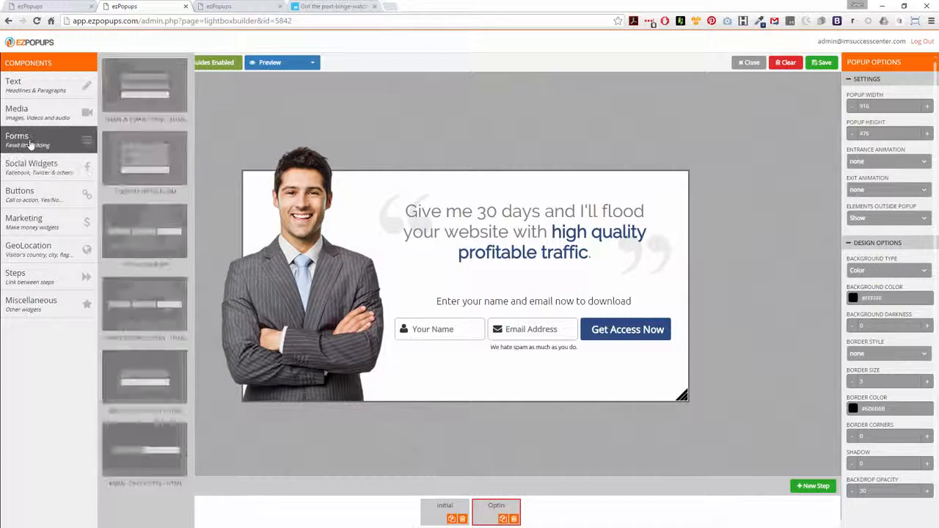
click(28, 119)
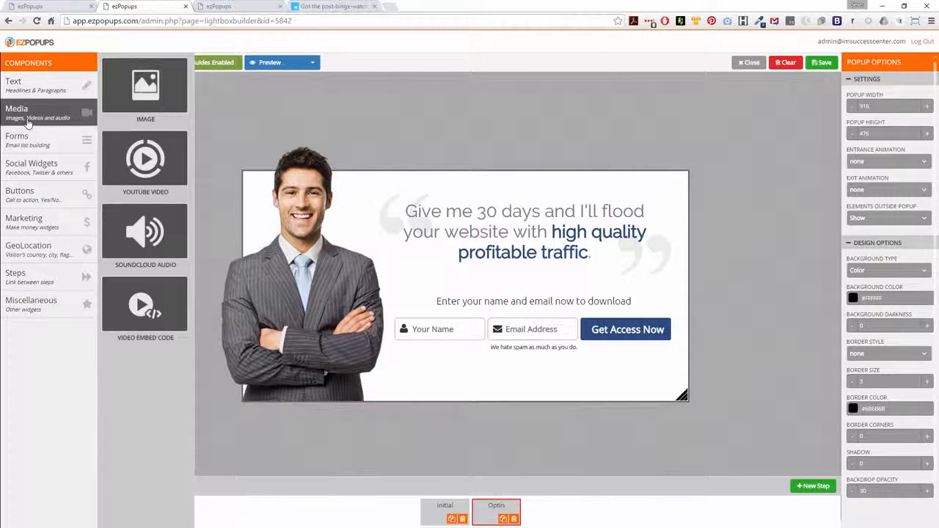
click(18, 283)
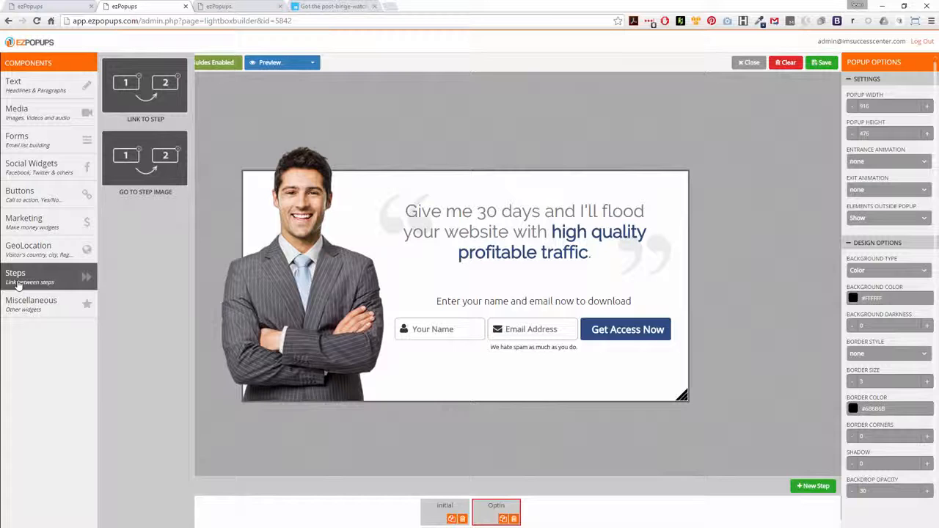
Add a percentage widget to the Optin step, narrow it to the text area's width and place it just below the headline.
click(28, 303)
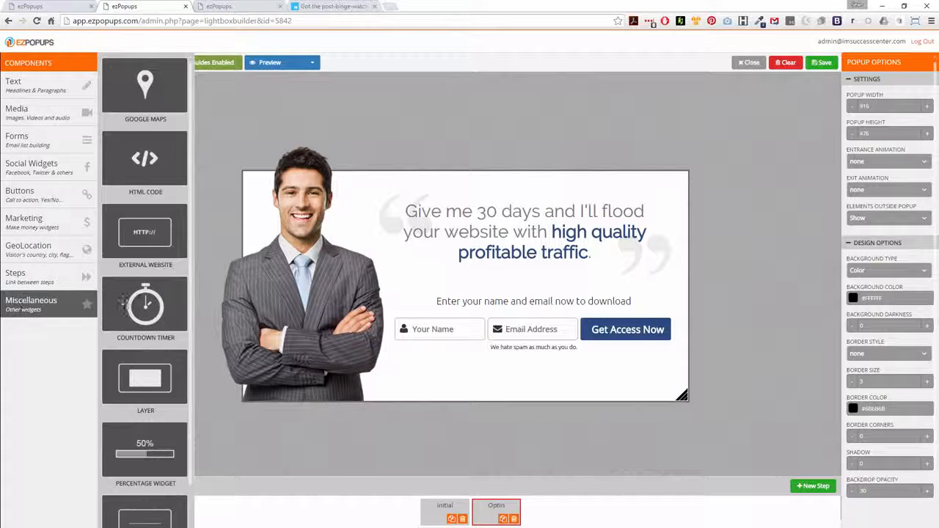
scroll(140, 315, down, 1)
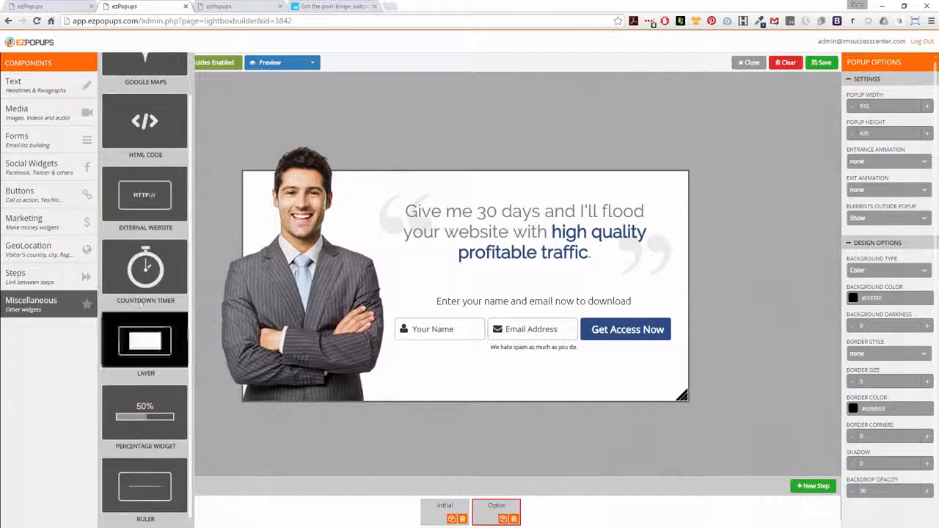
drag(159, 417, 478, 265)
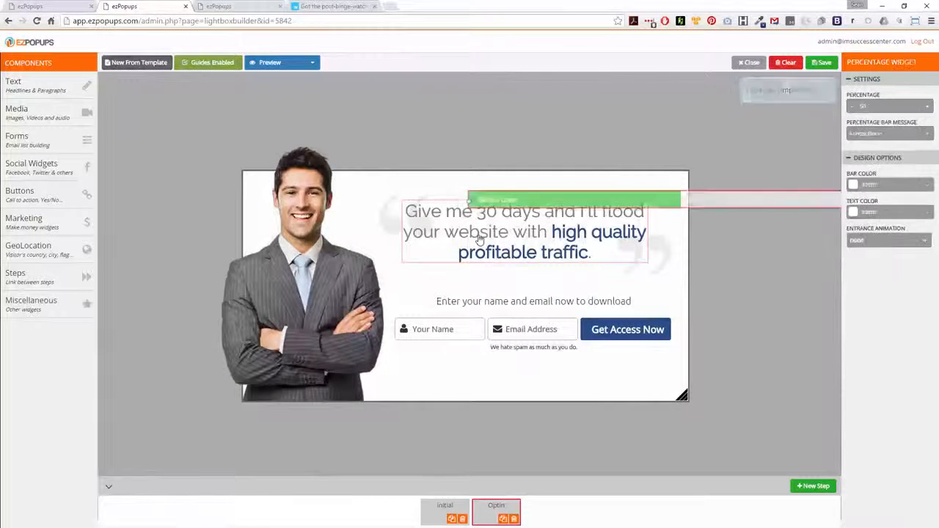
drag(534, 192, 301, 196)
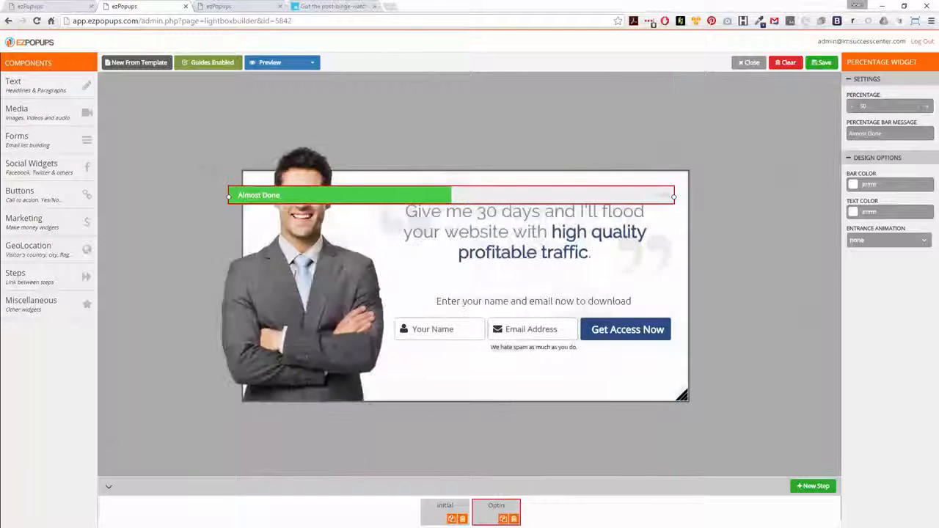
drag(228, 198, 401, 192)
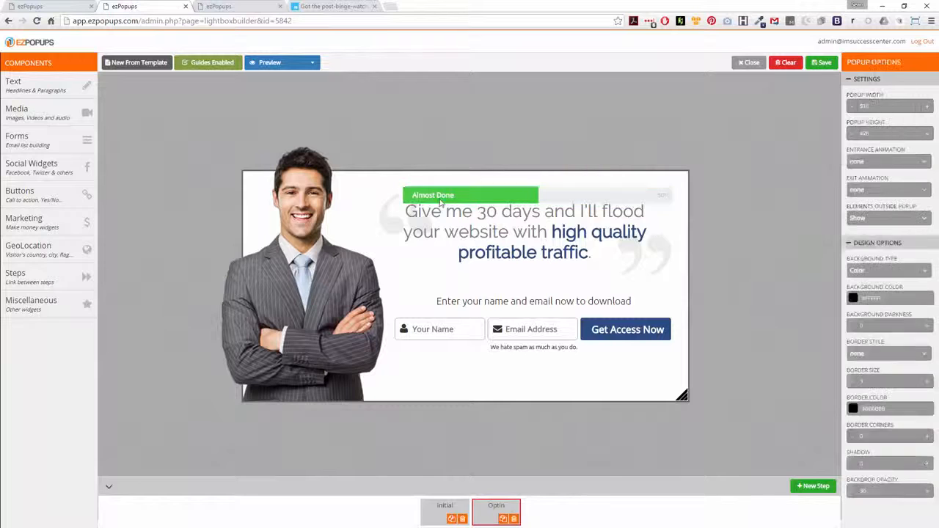
drag(483, 196, 483, 286)
Move the opt-in form down and place the percentage bar between it and the "Enter your name and email now to download" line.
click(475, 337)
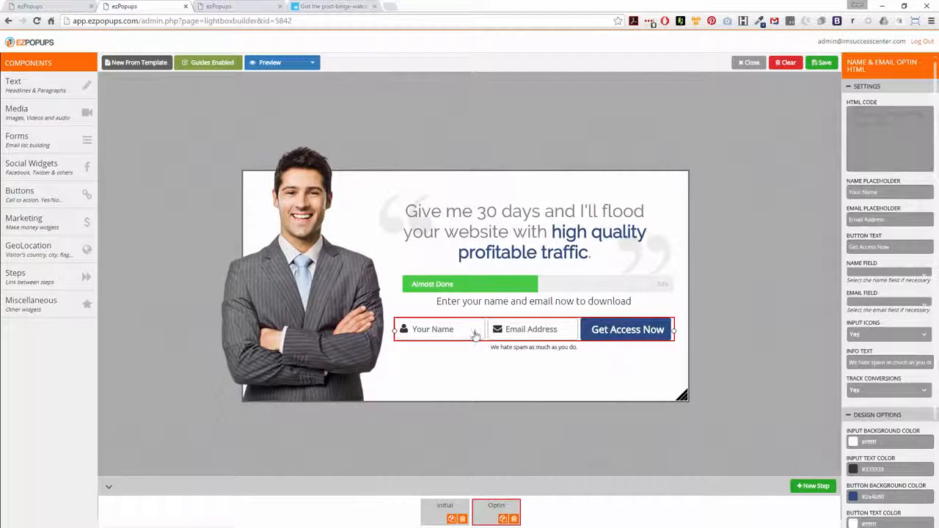
drag(476, 337, 474, 351)
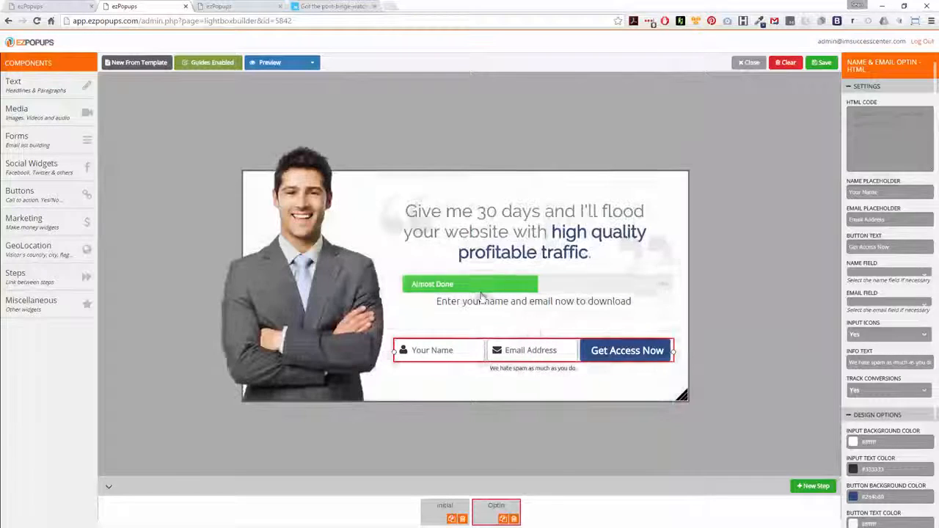
click(477, 291)
drag(477, 293, 511, 329)
click(696, 304)
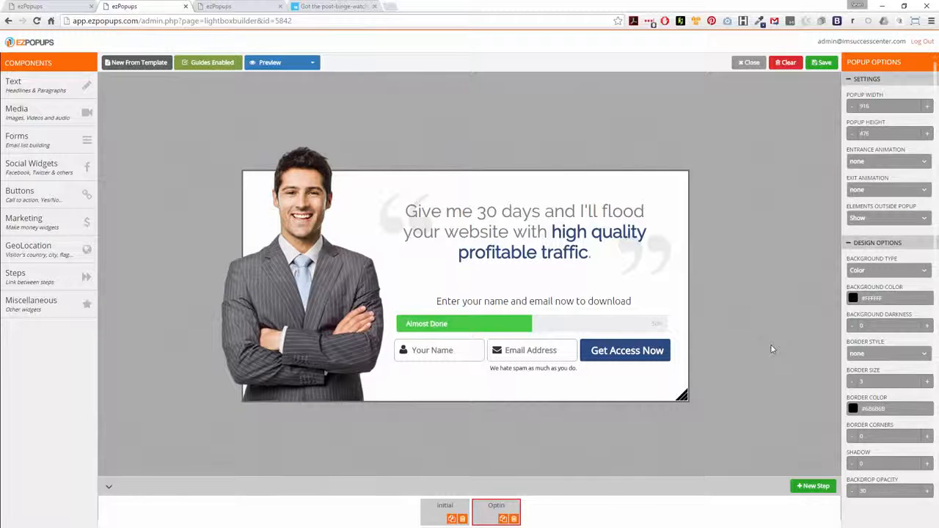
Delete the "Almost Done" percentage bar from the Optin step.
click(526, 324)
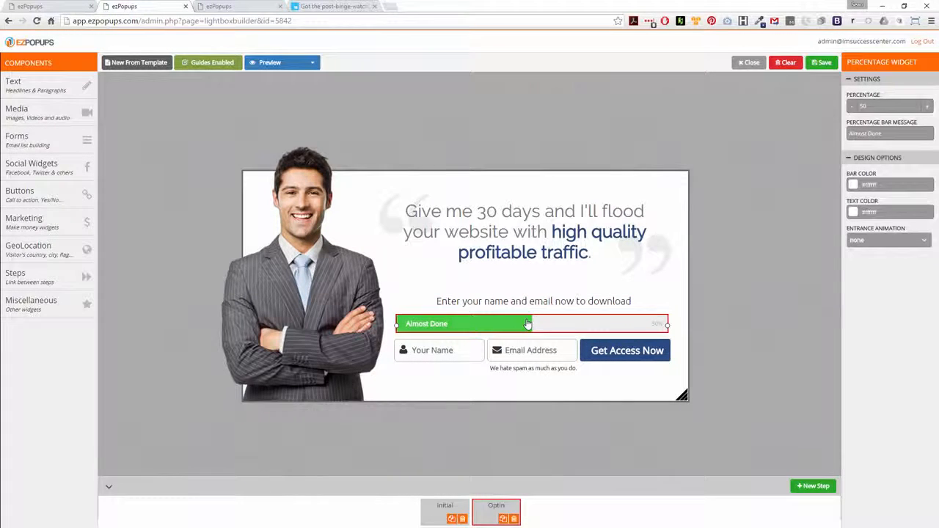
right_click(566, 327)
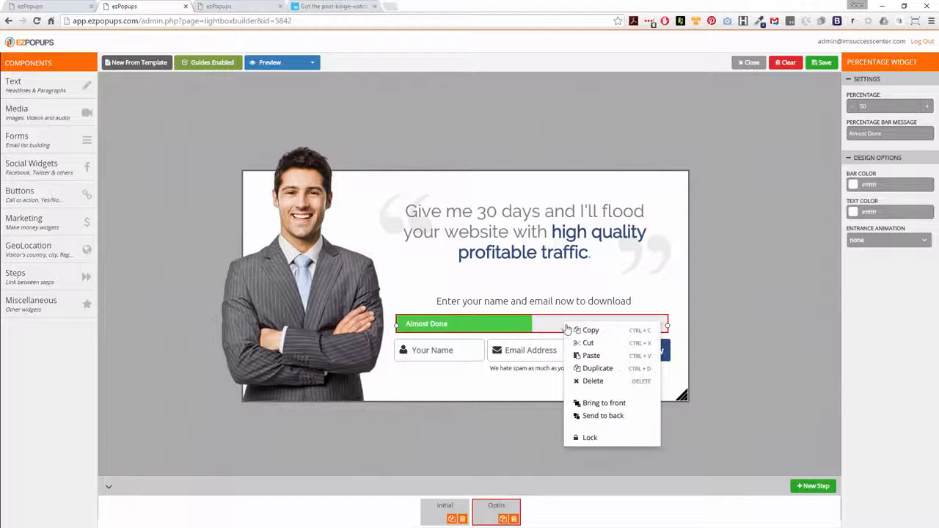
click(592, 381)
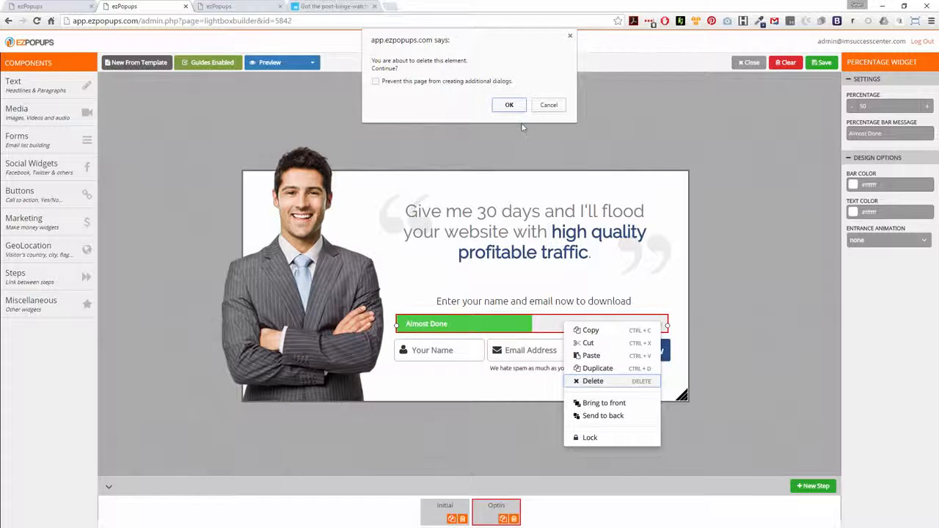
click(510, 105)
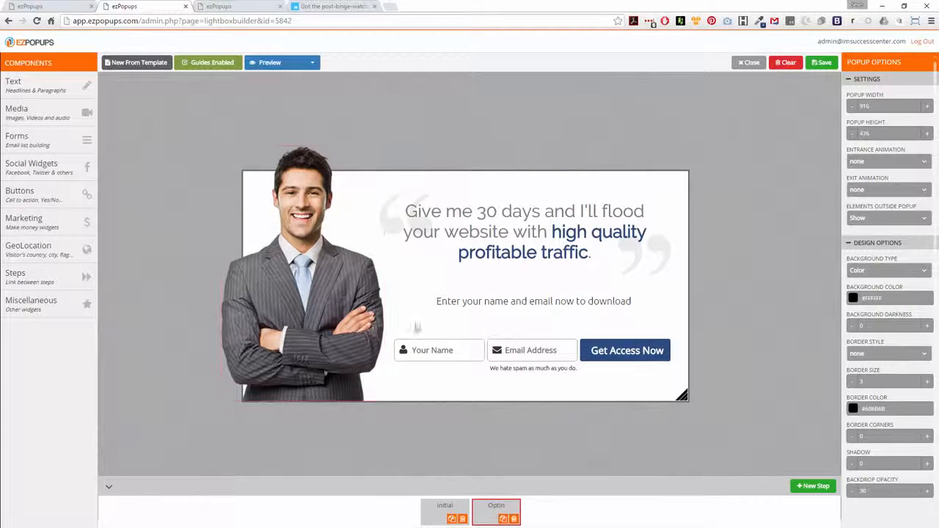
Move the opt-in form up, closer to the "Enter your name and email now to download" line.
drag(470, 350, 470, 342)
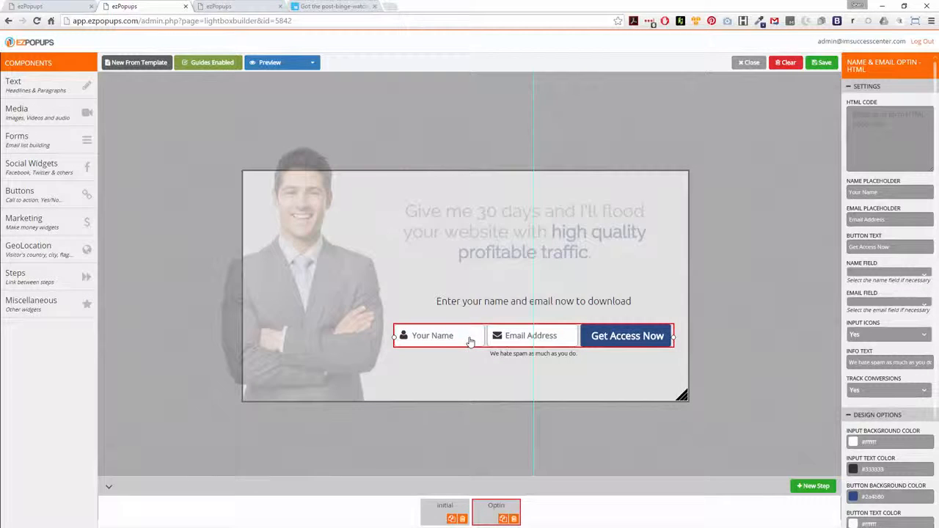
click(725, 301)
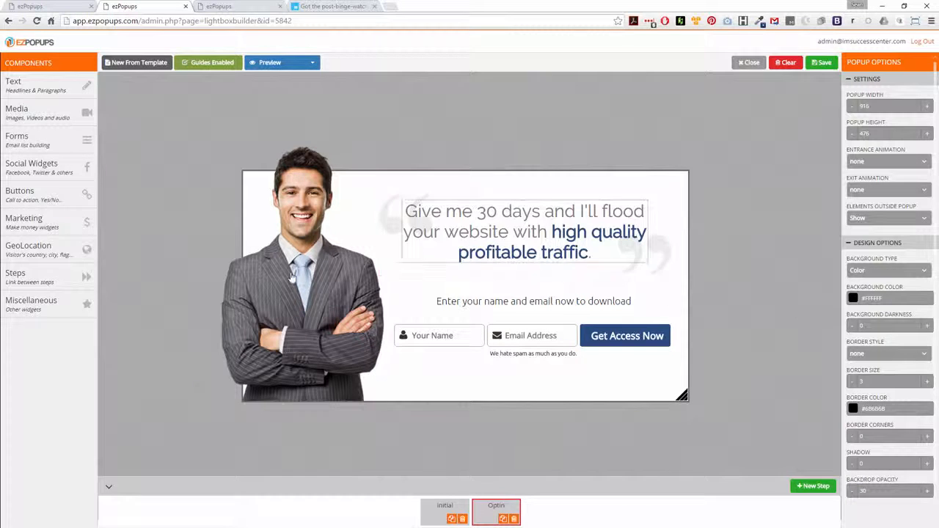
click(33, 303)
scroll(141, 325, down, 1)
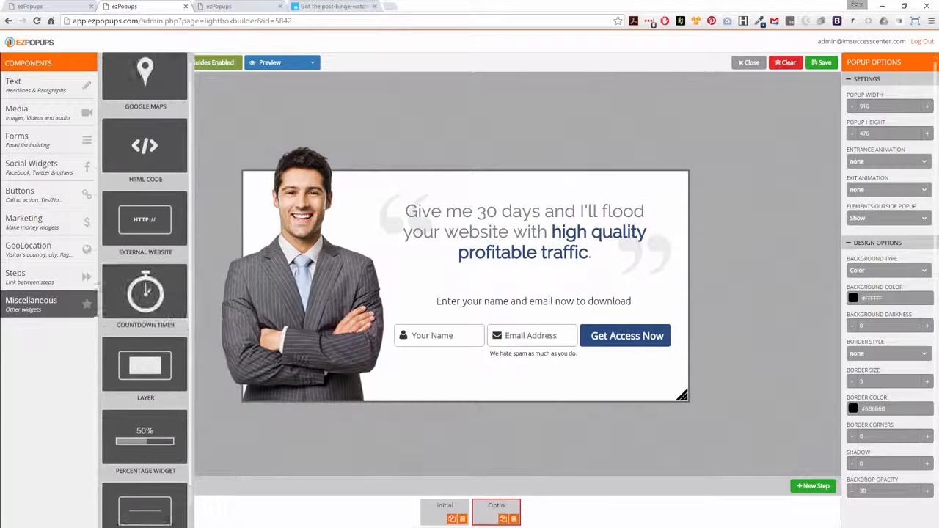
scroll(141, 325, up, 1)
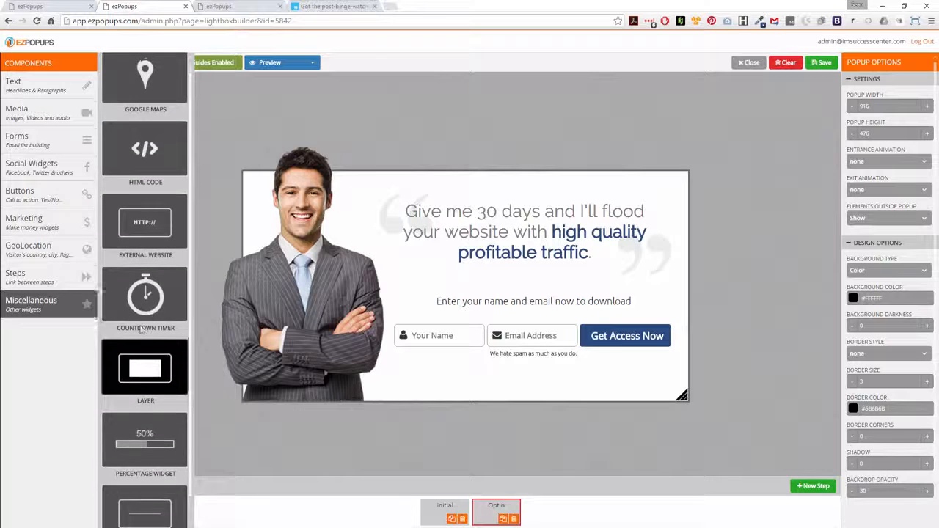
click(53, 138)
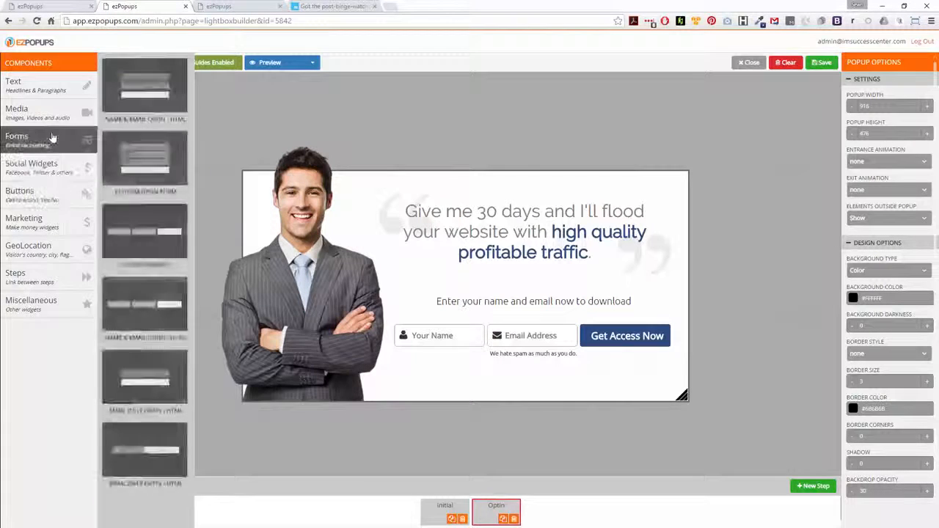
click(267, 115)
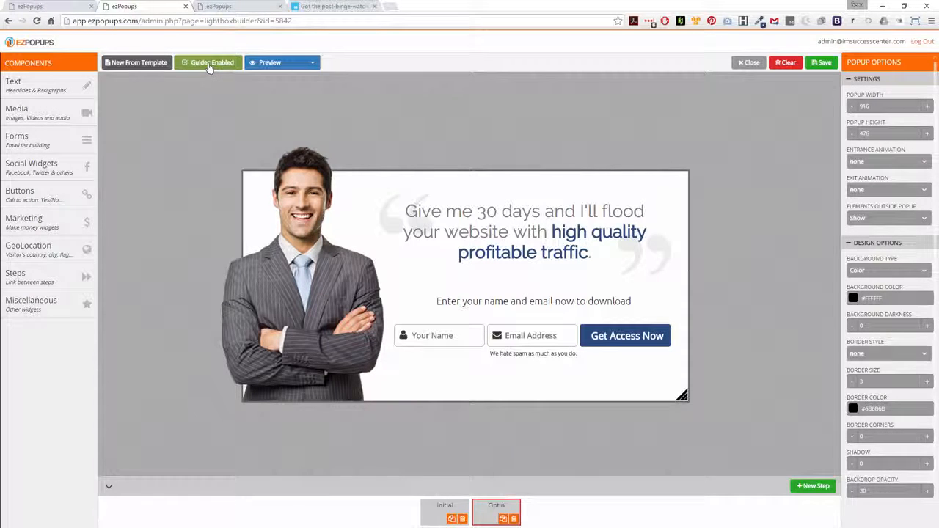
Preview the Optin step in the tablet view and in the mobile view.
click(286, 64)
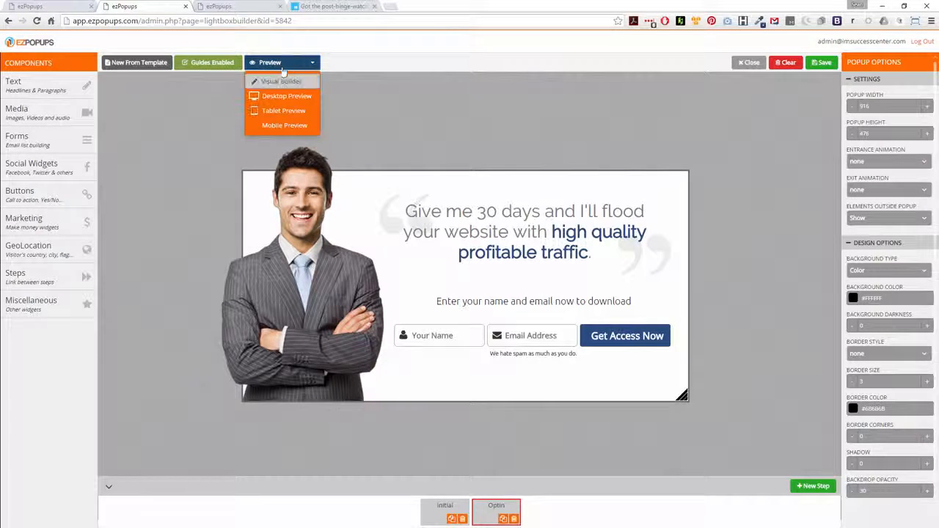
click(277, 111)
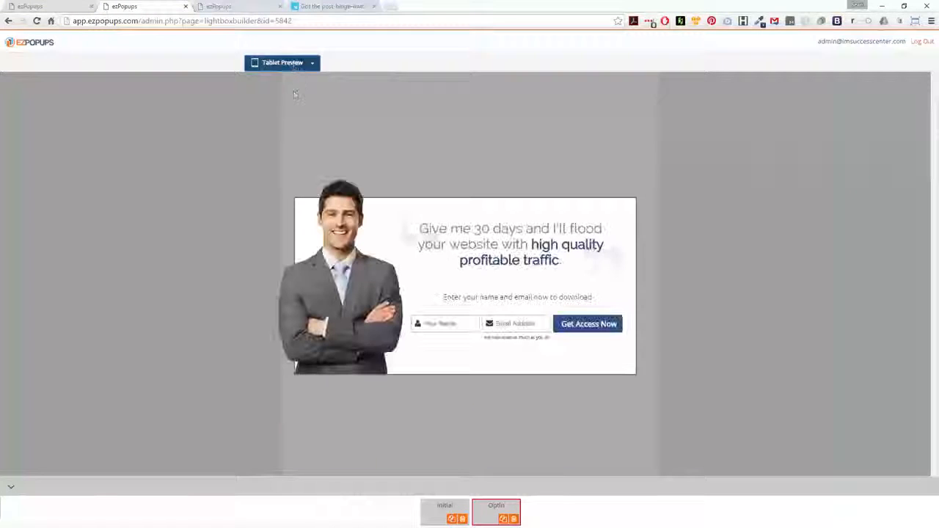
click(287, 64)
click(273, 126)
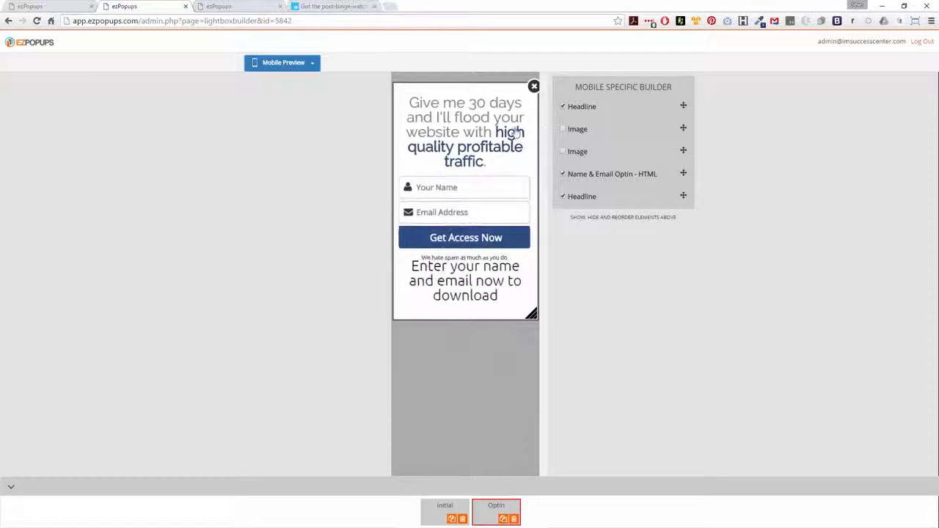
Try showing each of the two hidden images in the mobile layout, hiding each one again.
click(563, 152)
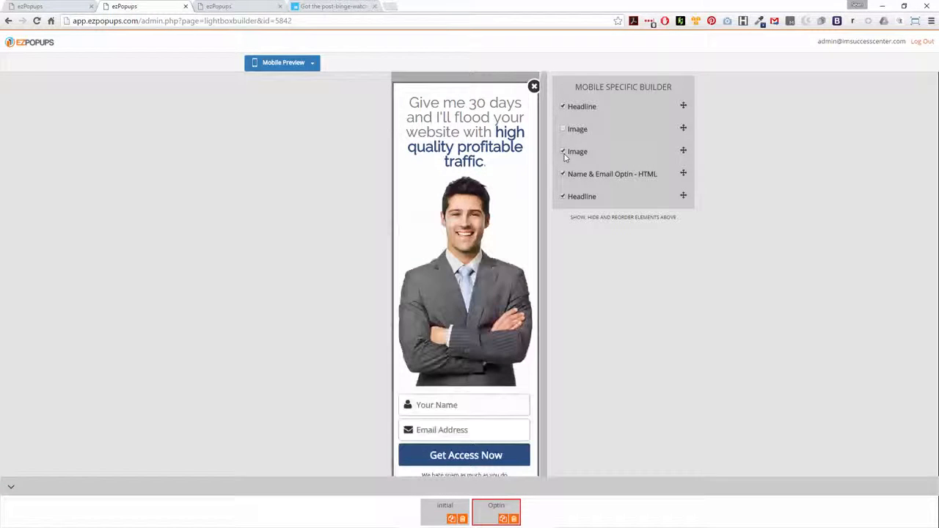
click(564, 152)
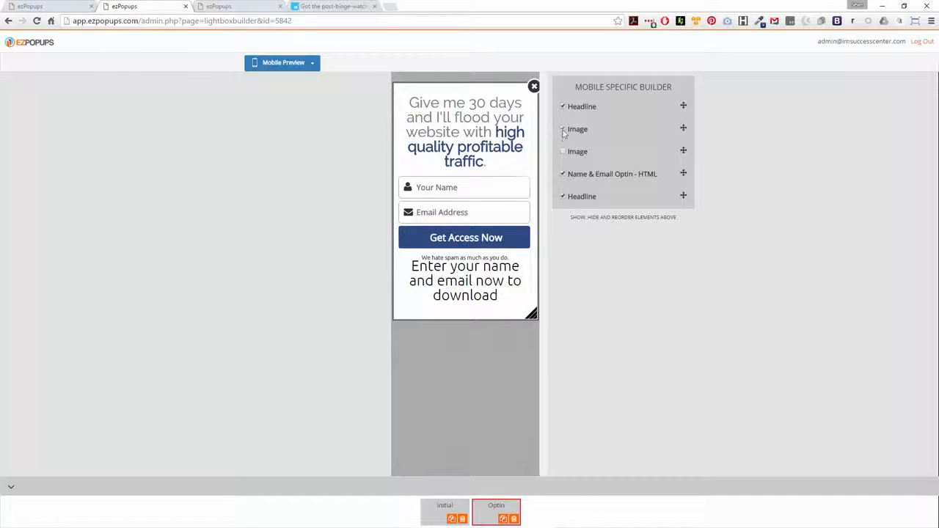
click(564, 130)
click(563, 130)
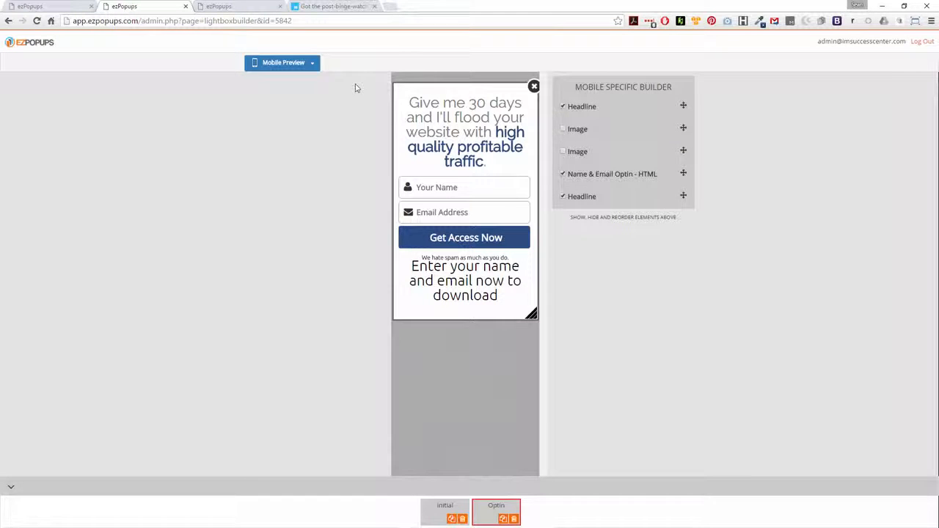
Return to the visual builder and save the popup.
click(306, 64)
click(295, 83)
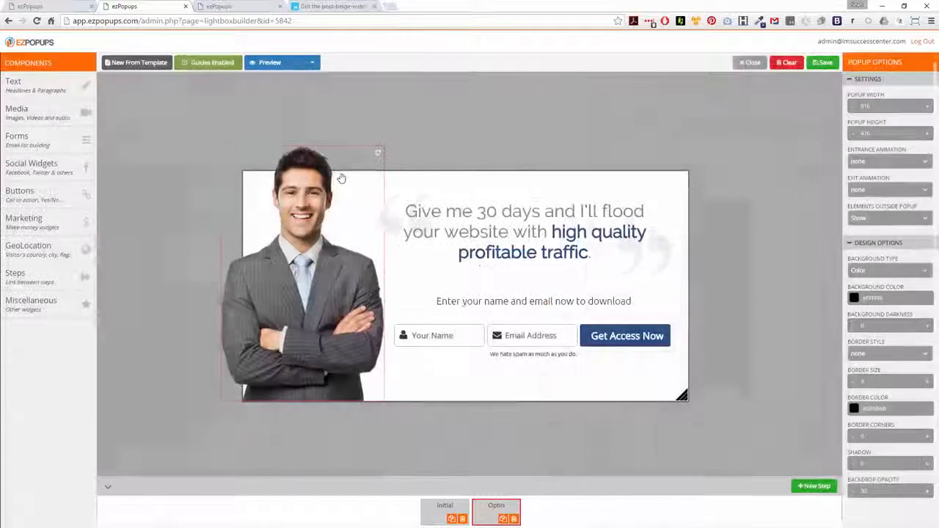
click(827, 65)
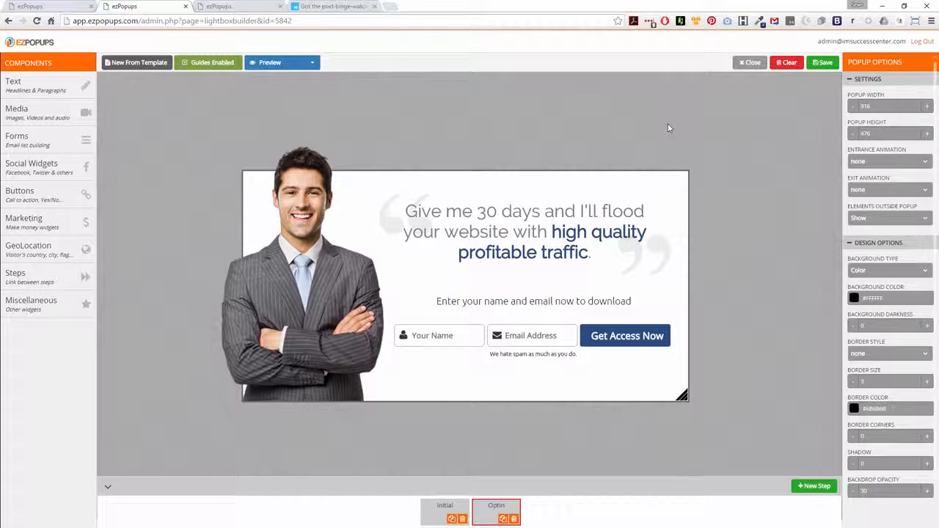
Create a new ezSnip titled "News 1" that shows the Demo 2 popup.
click(239, 6)
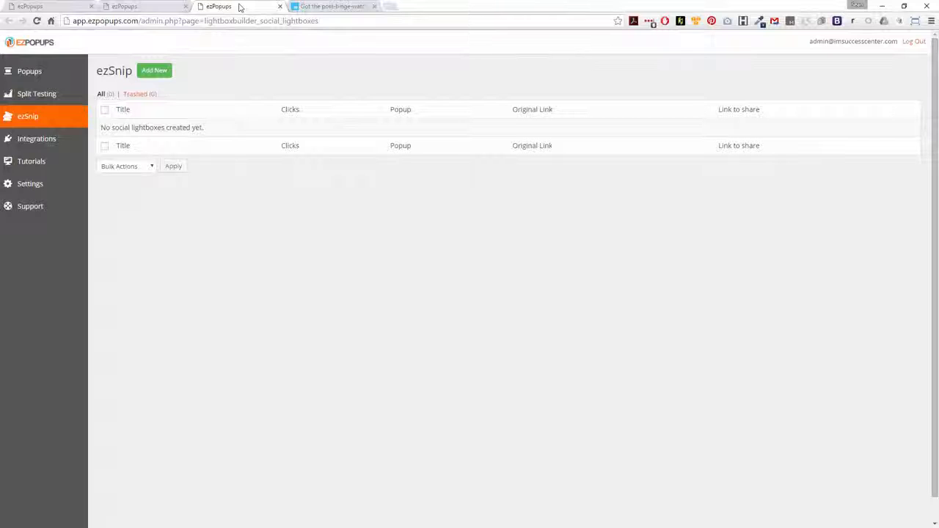
click(150, 72)
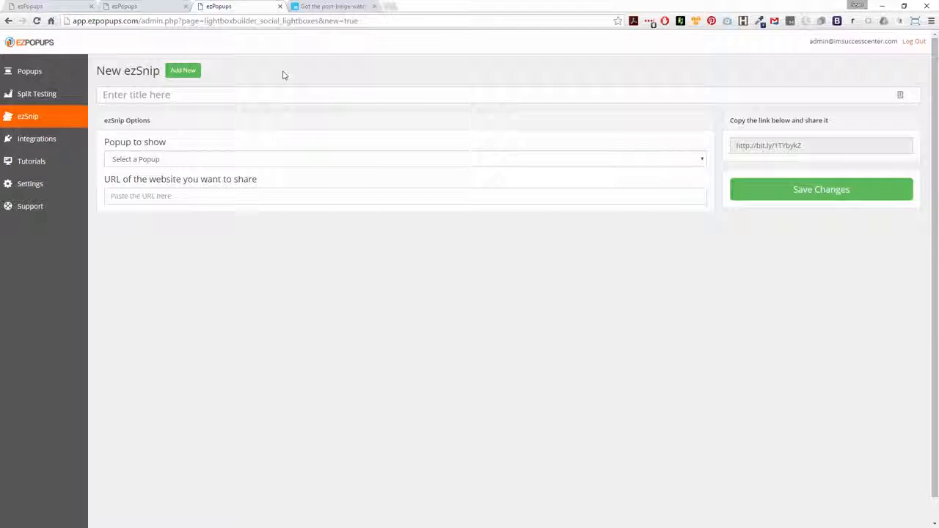
click(152, 100)
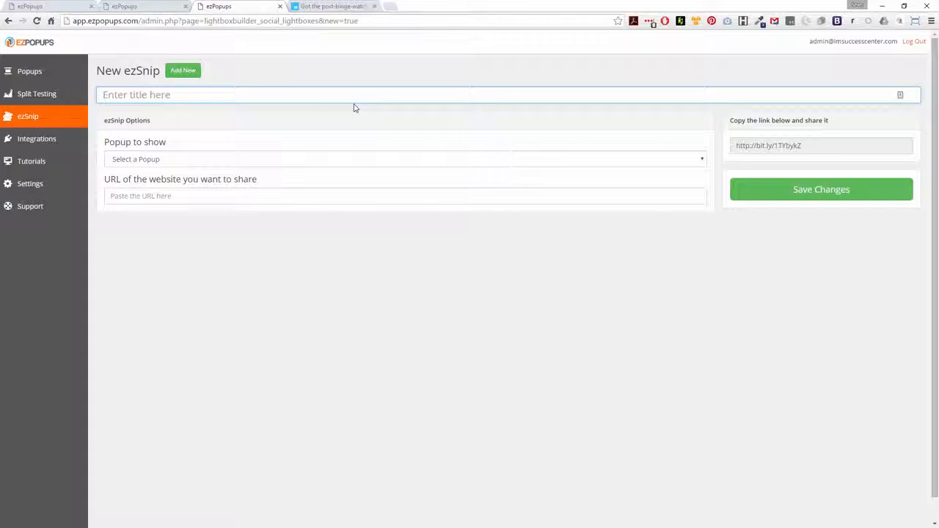
text(News )
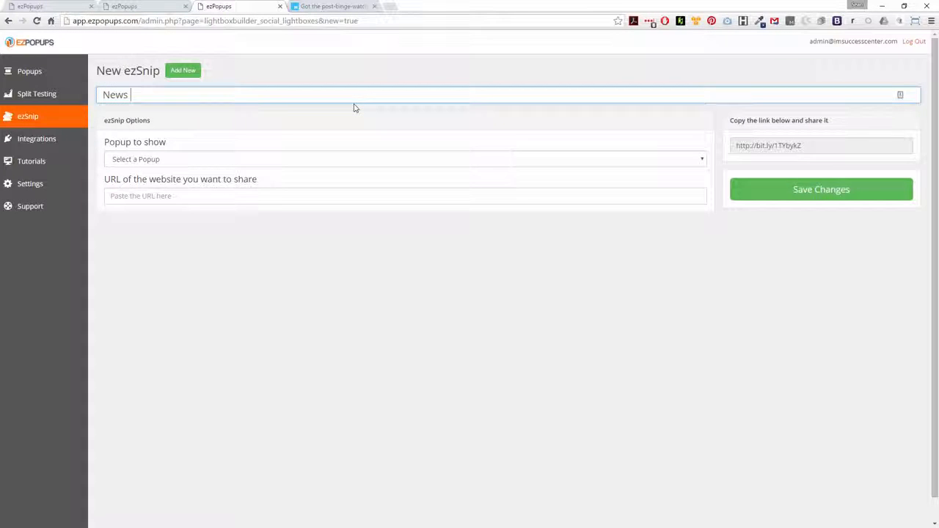
text(1)
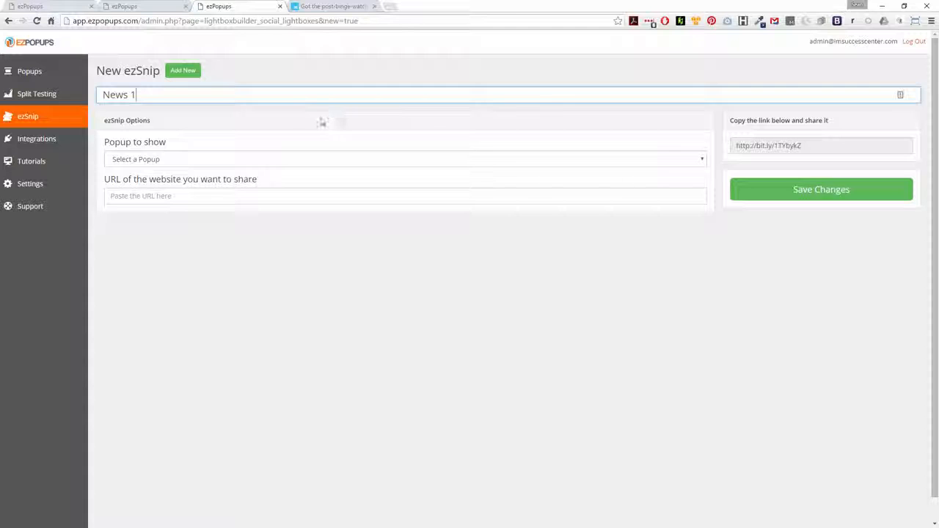
click(266, 163)
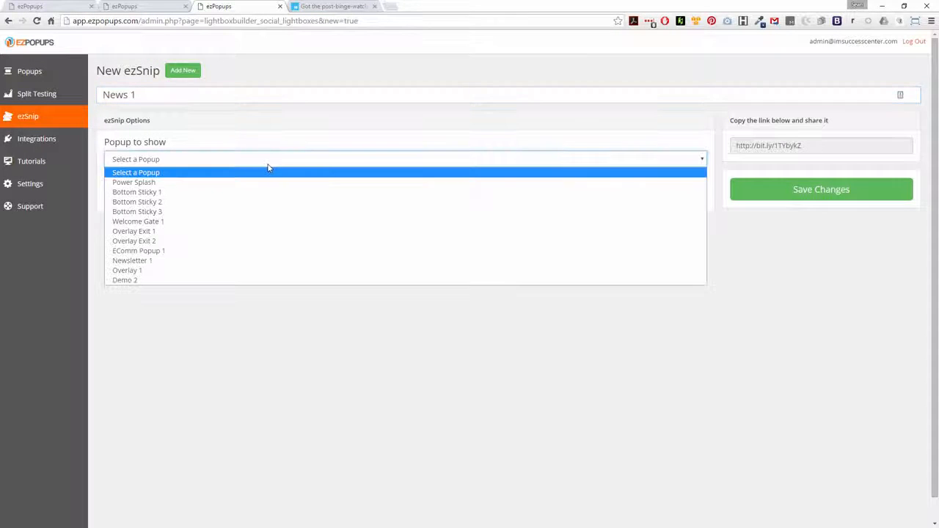
click(130, 280)
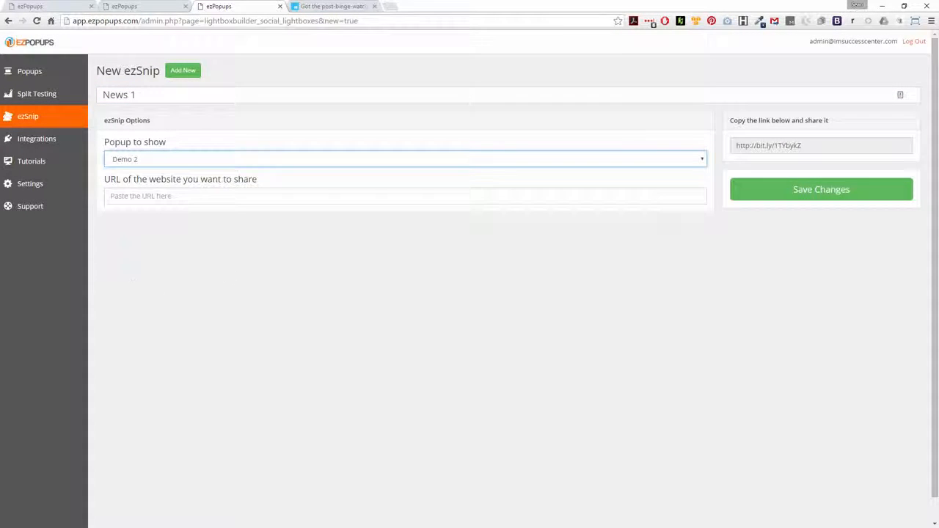
click(343, 6)
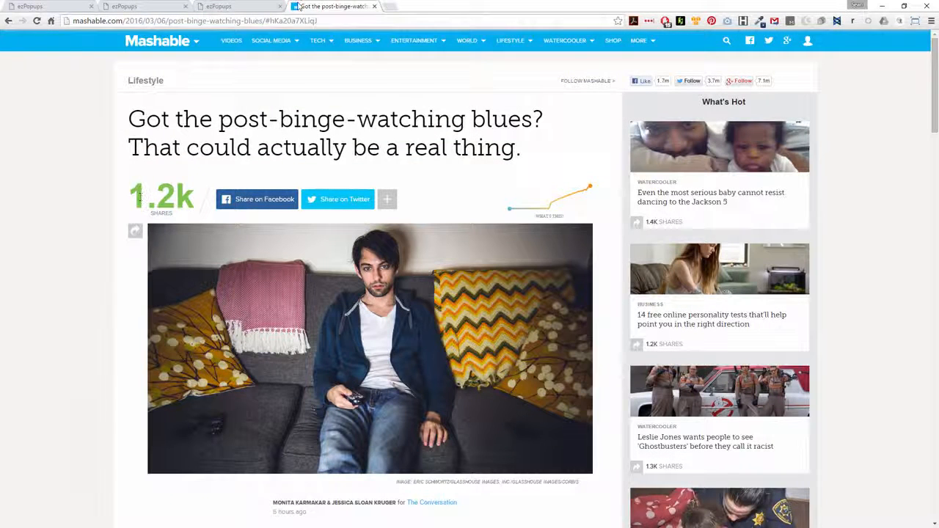
click(251, 22)
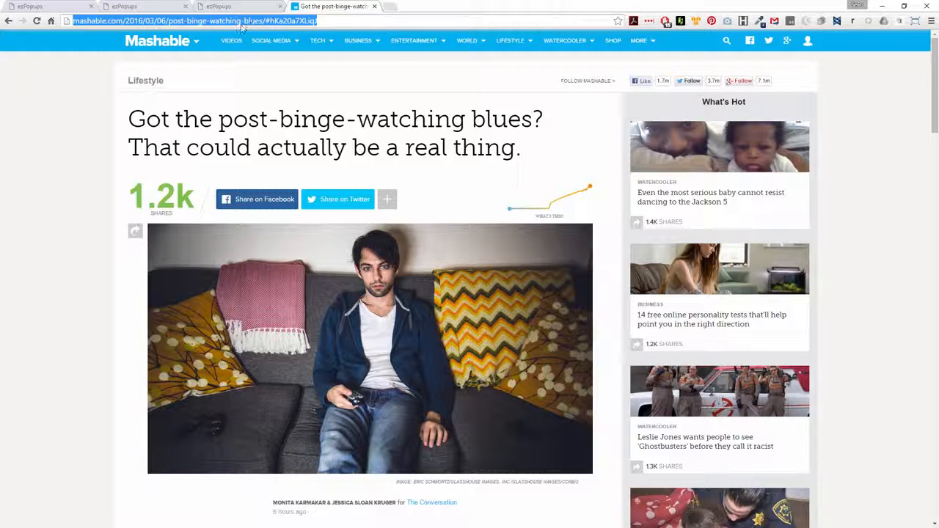
click(246, 7)
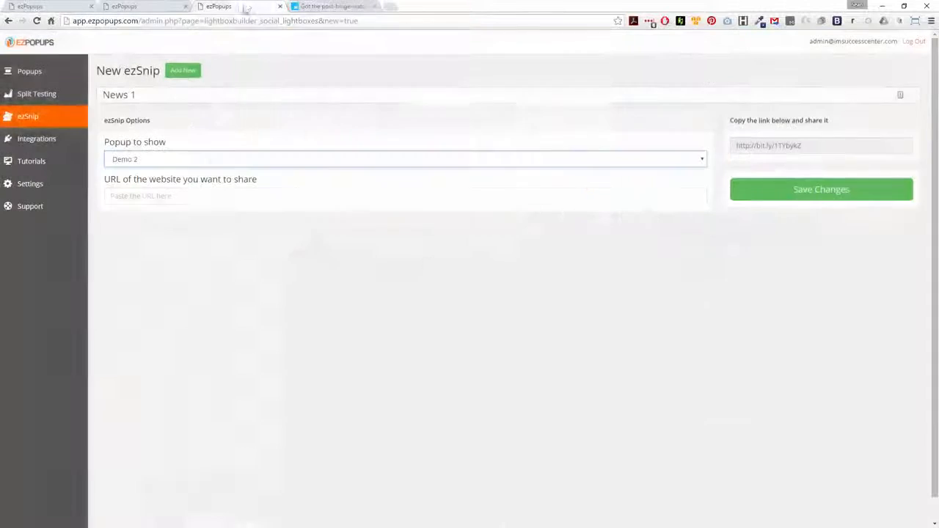
click(152, 197)
text(http://mashable.com/2016/03/06/post-binge-watching-blues/#hKa20a7XLiq)
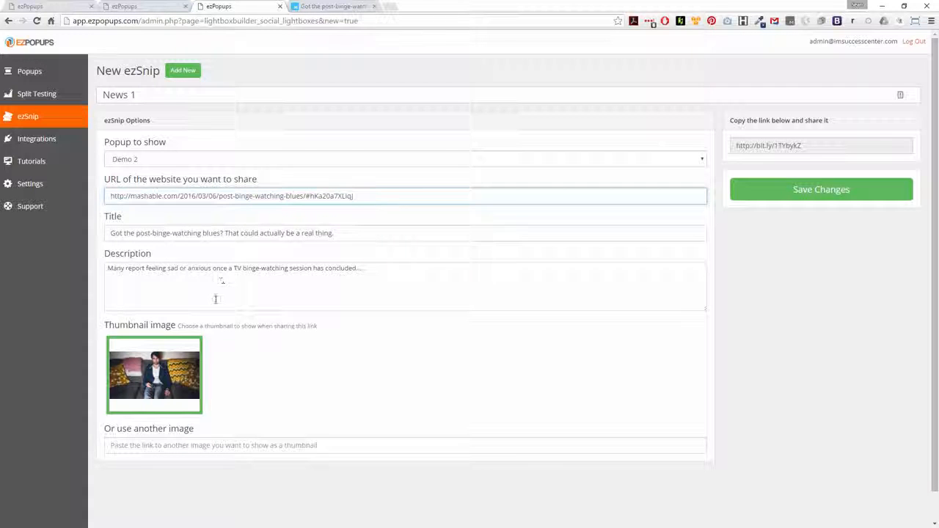
Save the News 1 ezSnip and copy its short share link.
click(780, 146)
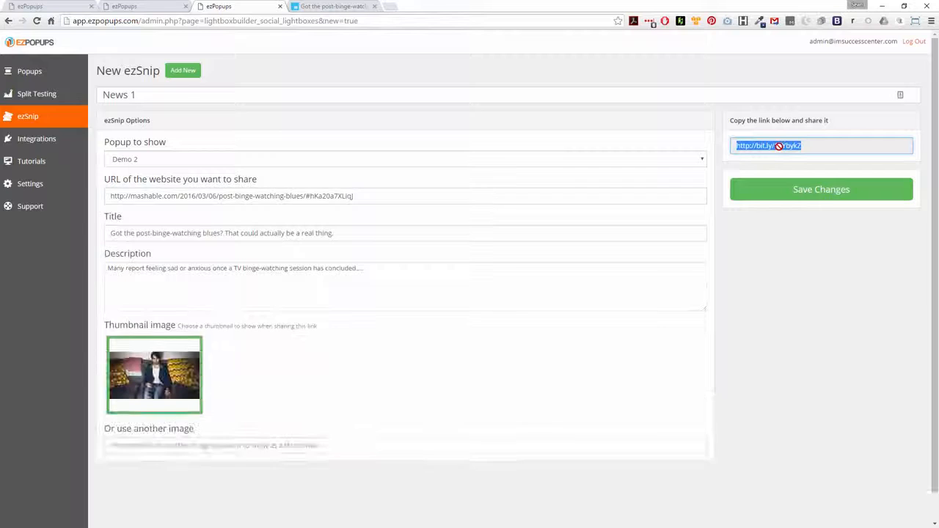
click(799, 192)
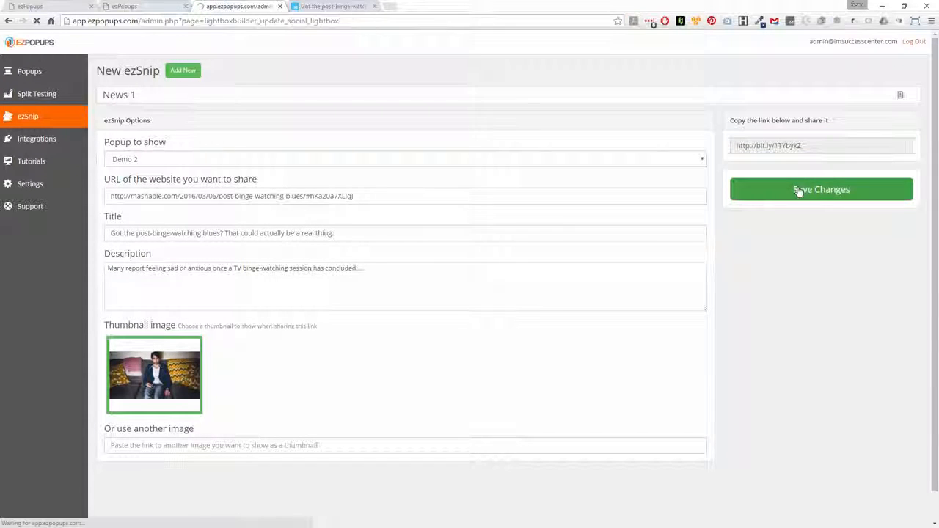
click(759, 168)
key(ctrl+c)
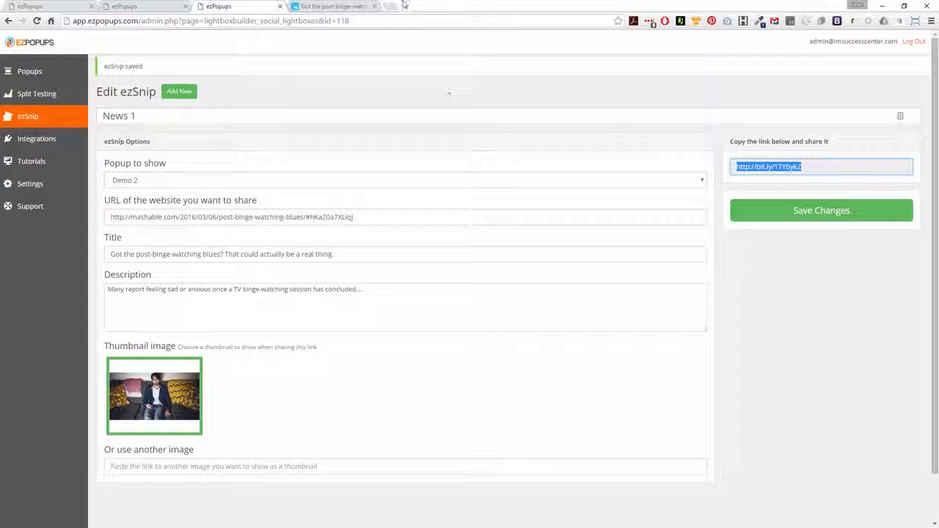
Open facebook.com in a new browser tab and paste the ezSnip link into a new status update.
click(389, 6)
text(facebook.com)
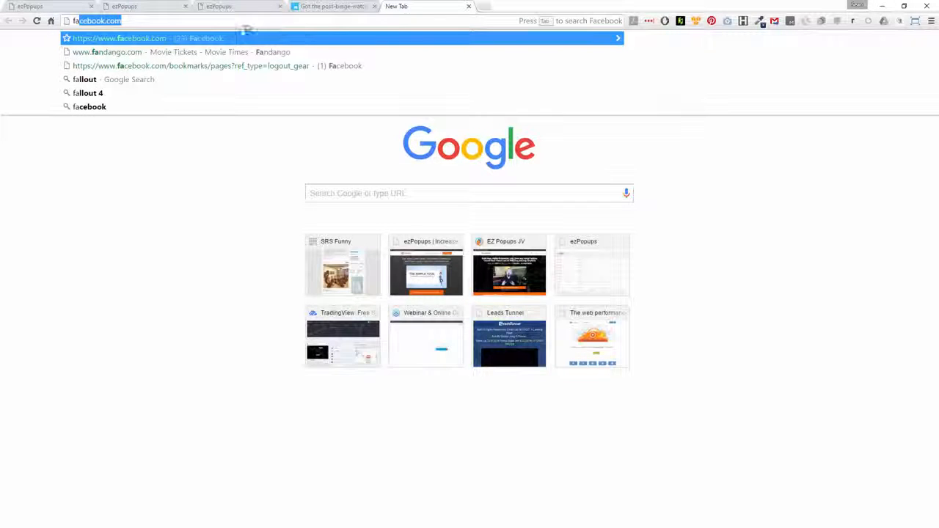
click(229, 38)
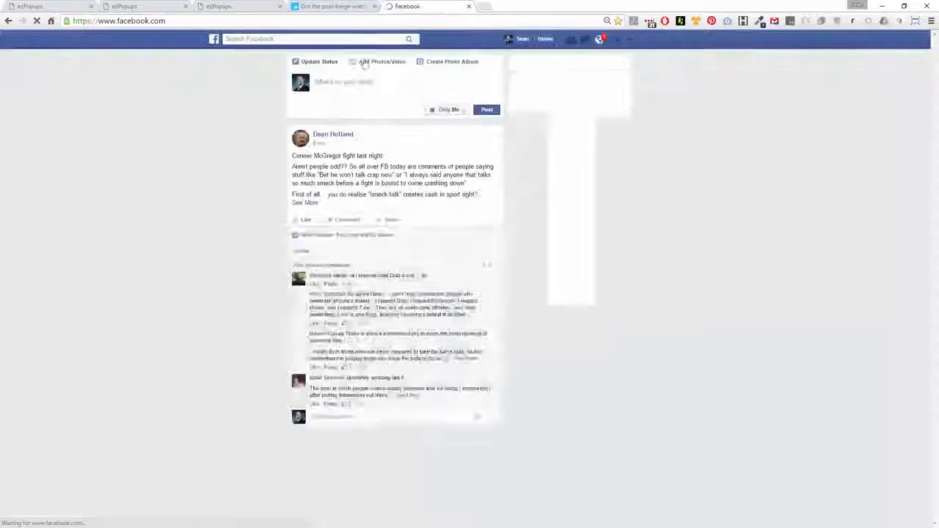
click(365, 87)
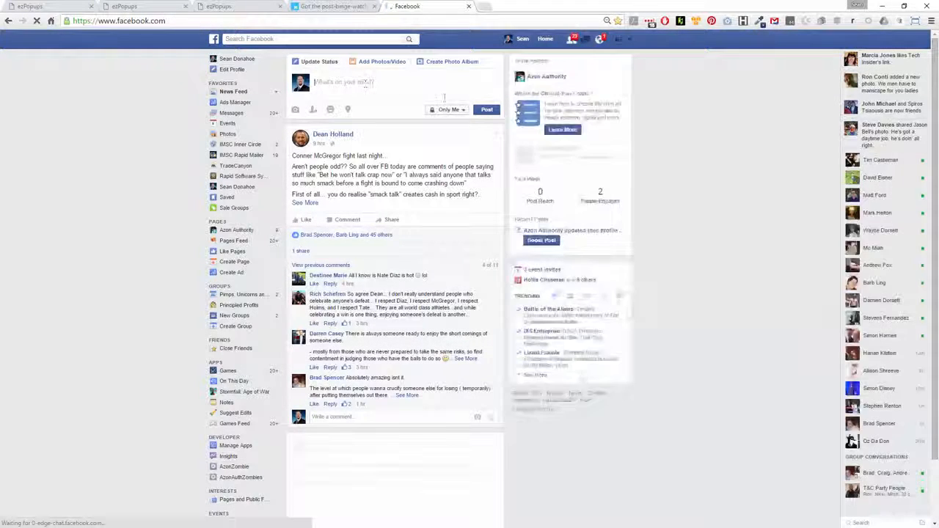
key(ctrl+v)
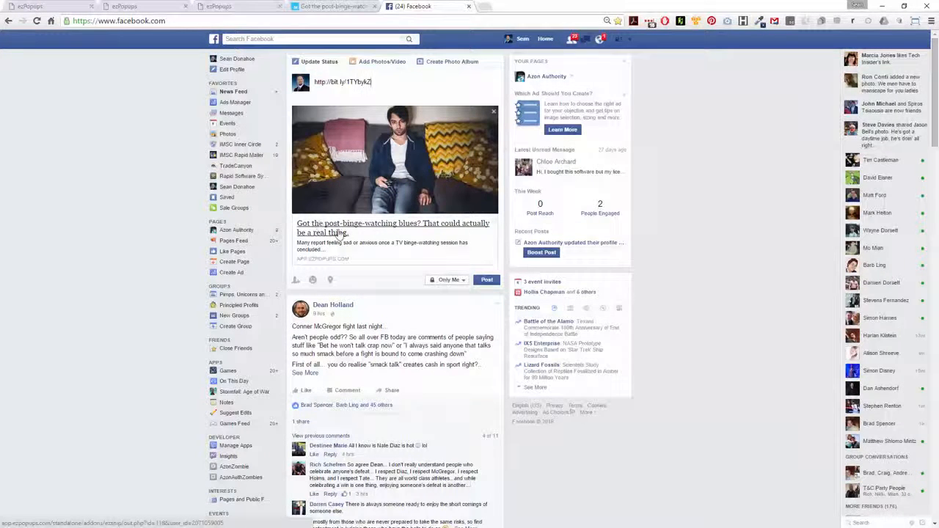
Replace the link text in the status with "Hey, just binge watched House of Cards and can totally relate..." and publish the post.
drag(372, 81, 317, 81)
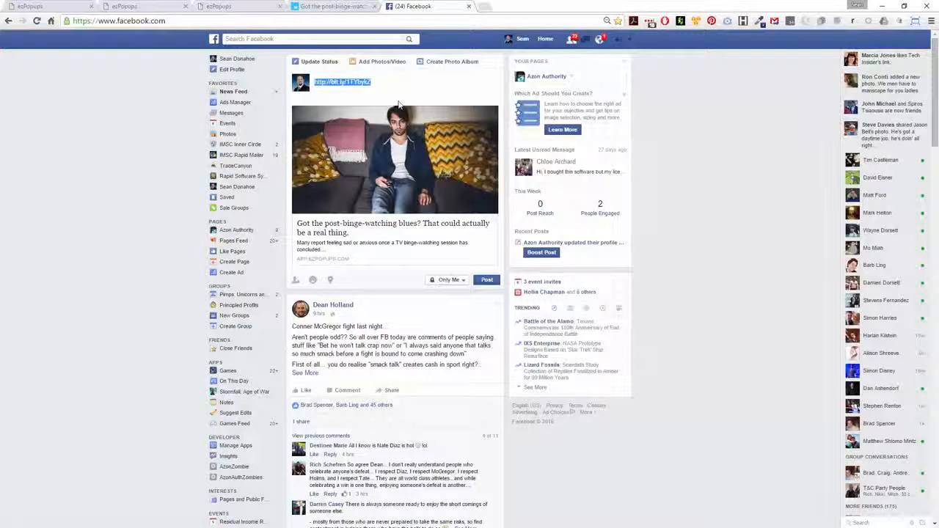
text(Hey, )
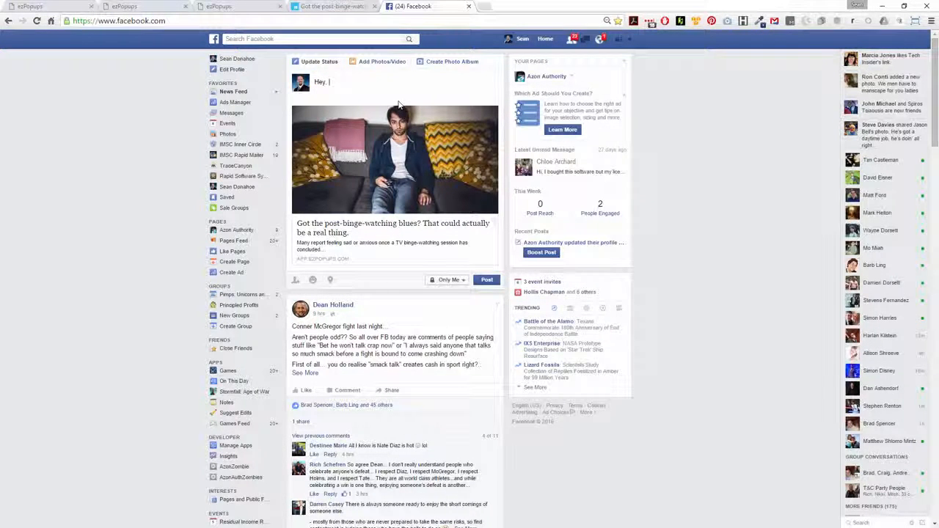
text(just wat)
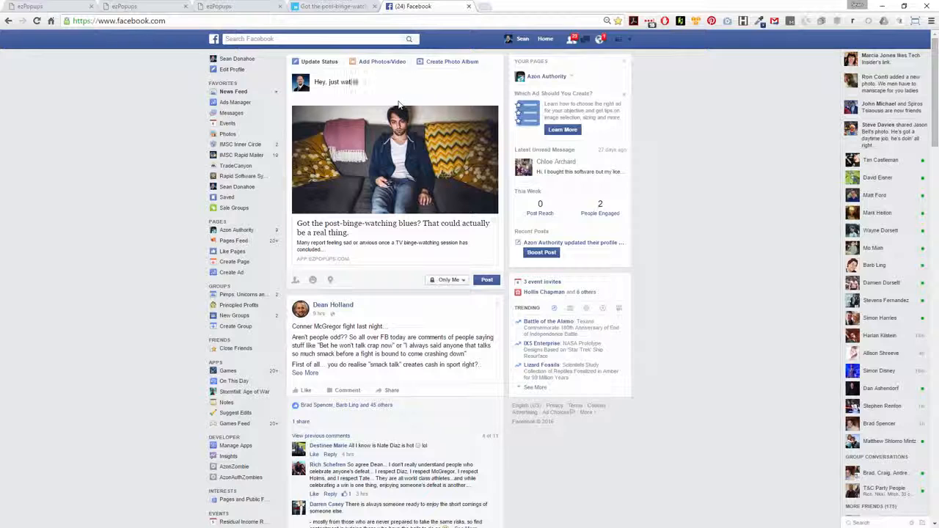
text(chi)
key(BackSpace)
key(BackSpace)
key(BackSpace)
key(BackSpace)
key(BackSpace)
key(BackSpace)
key(BackSpace)
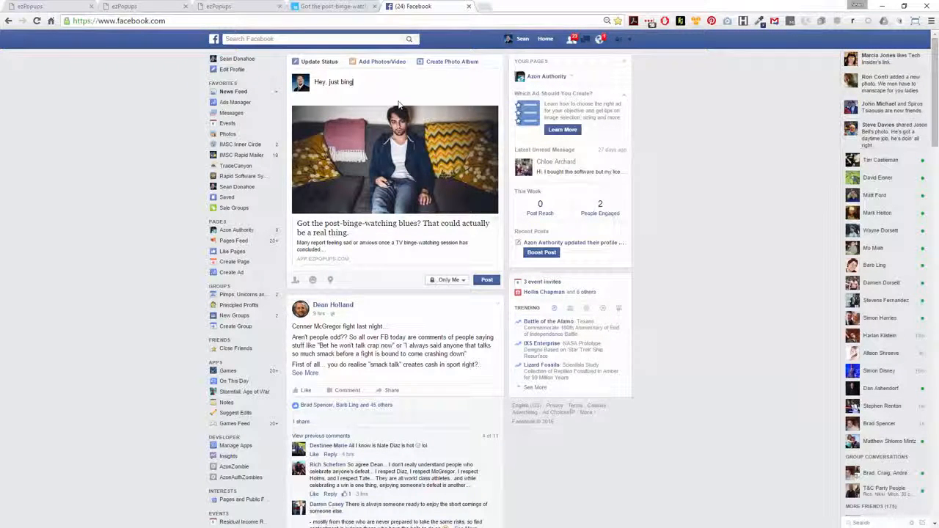
text(binge watched )
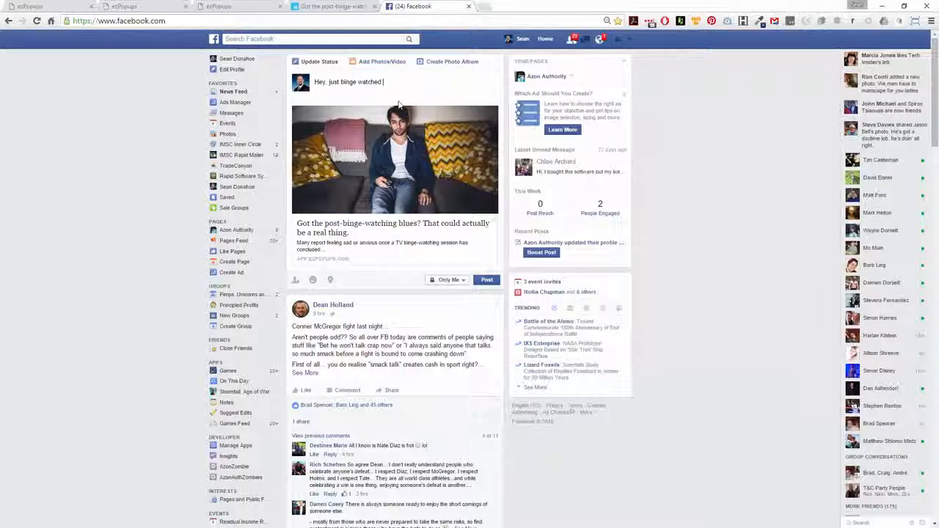
text(House of Ca)
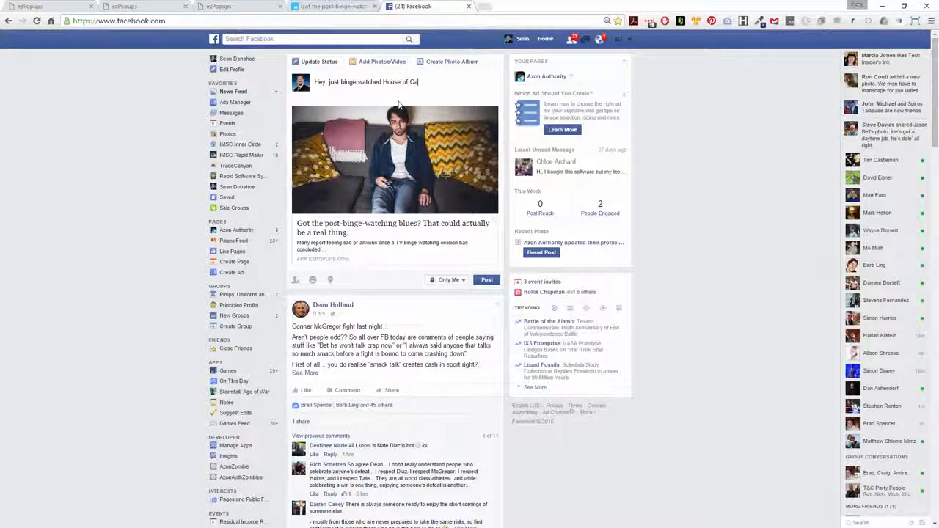
text(rds )
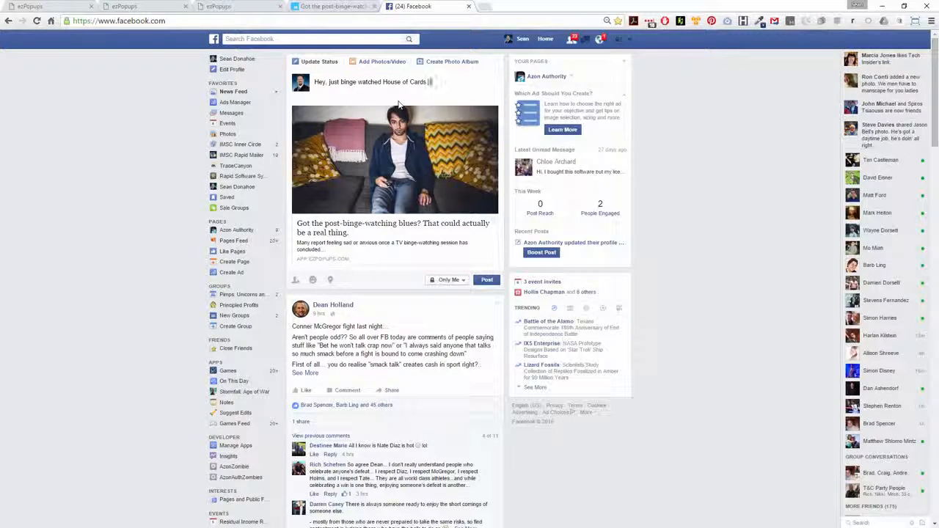
text(and can totally relate)
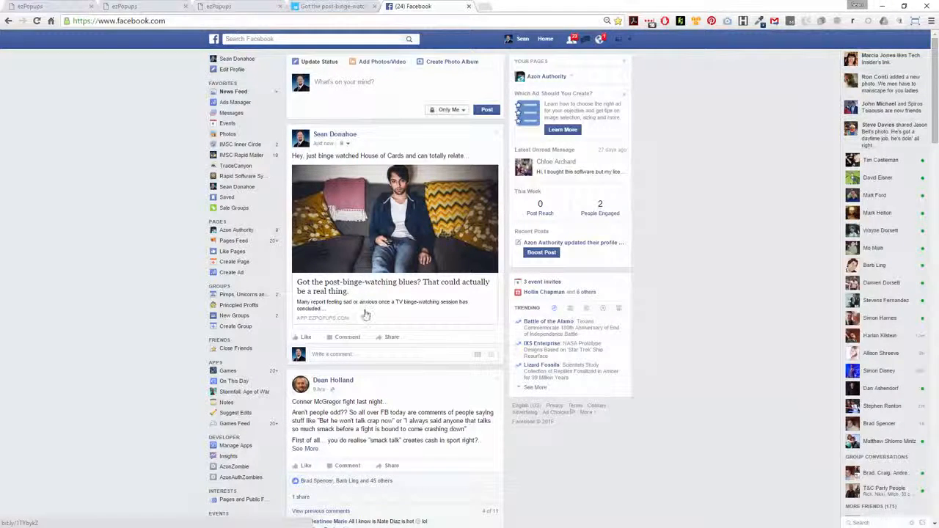
Open the shared article link from the published post to check the popup on the page.
click(380, 239)
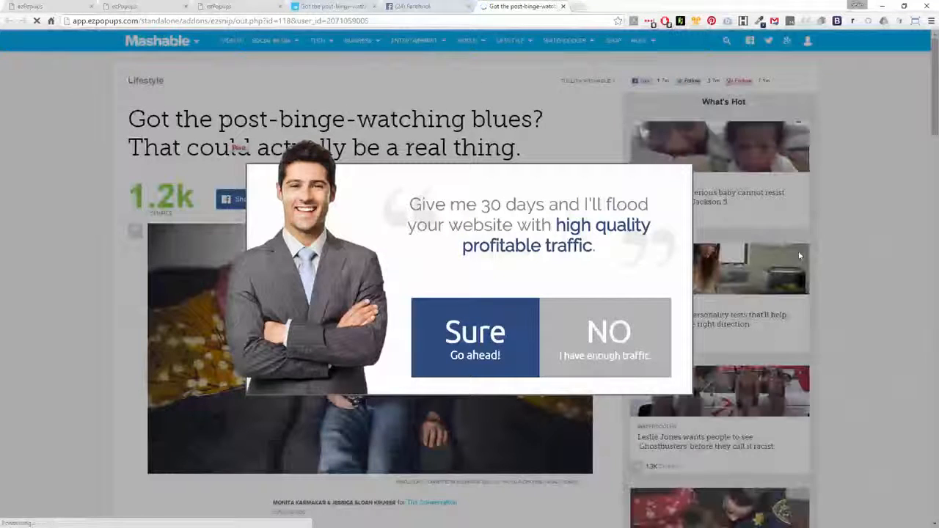
Accept the popup's "Sure" offer on the Mashable article, fill in the visitor's name and e-mail address, and submit the opt-in form.
click(461, 336)
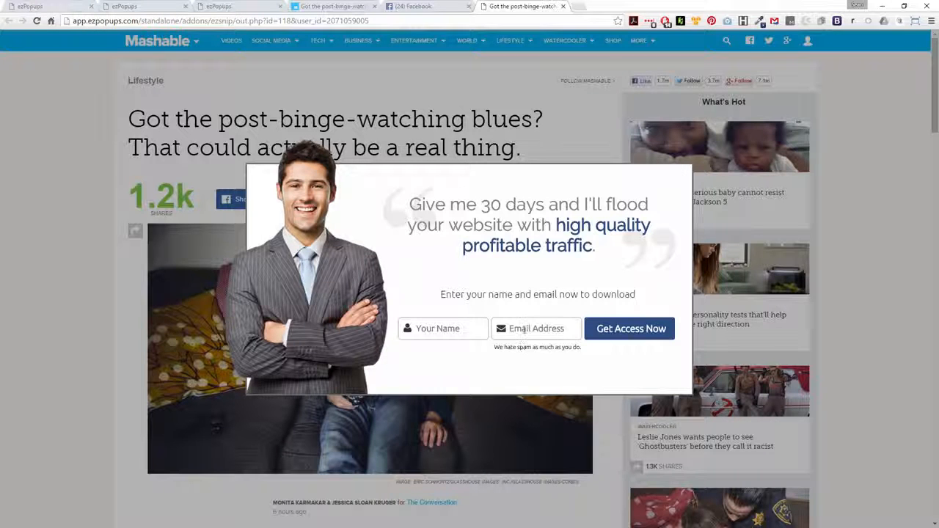
click(439, 330)
text(sean)
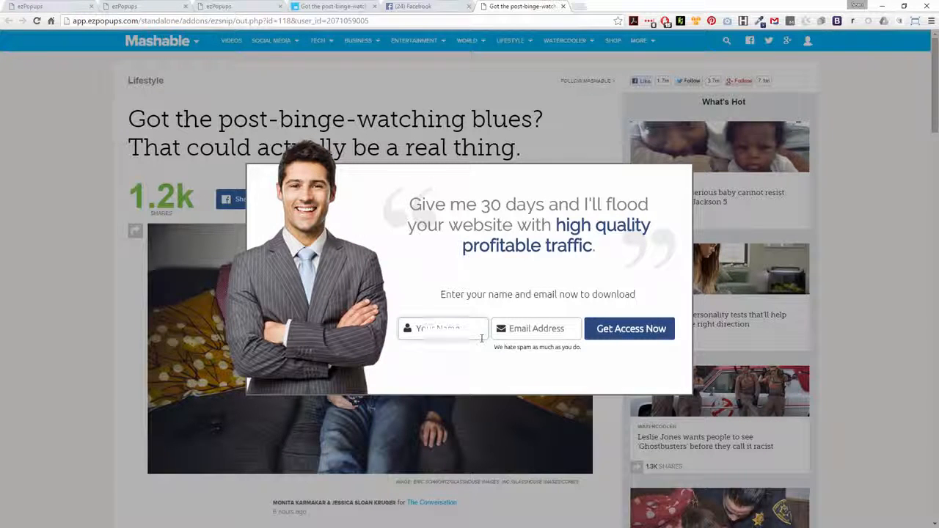
key(Tab)
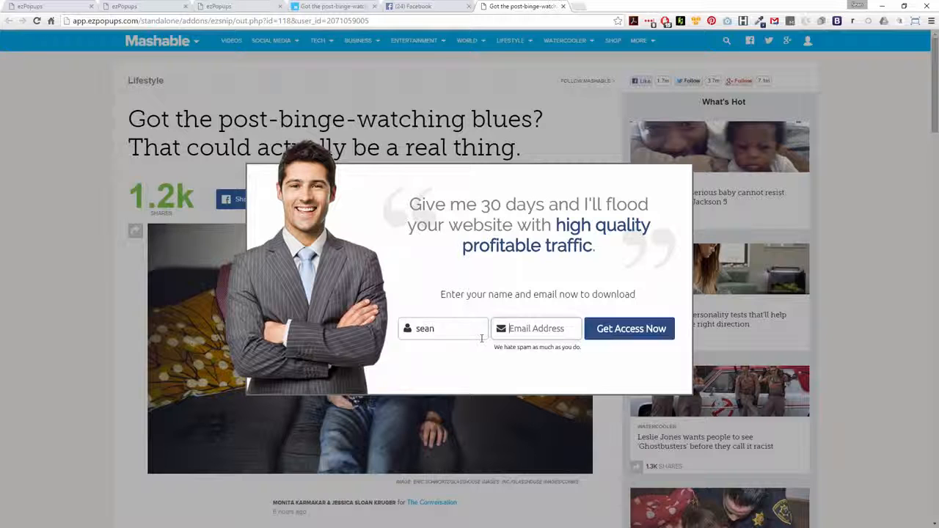
text(someone)
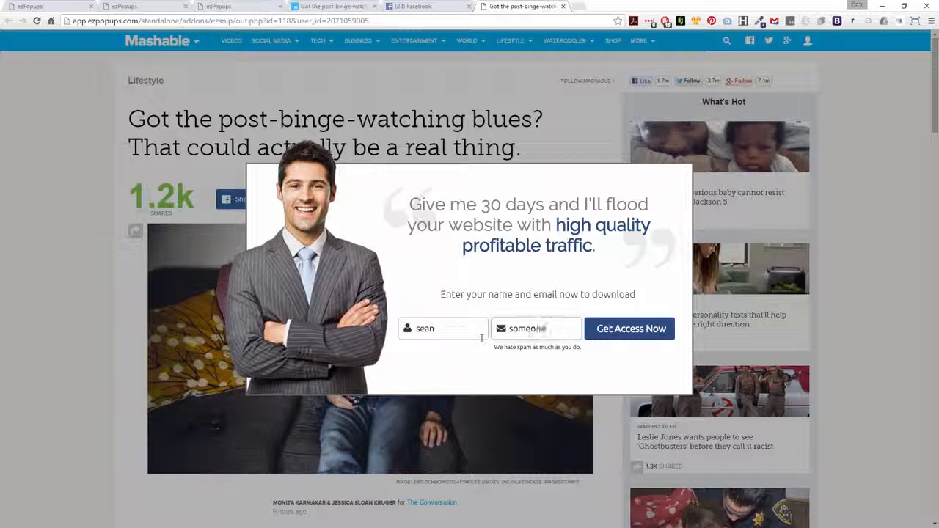
text(@somewhere)
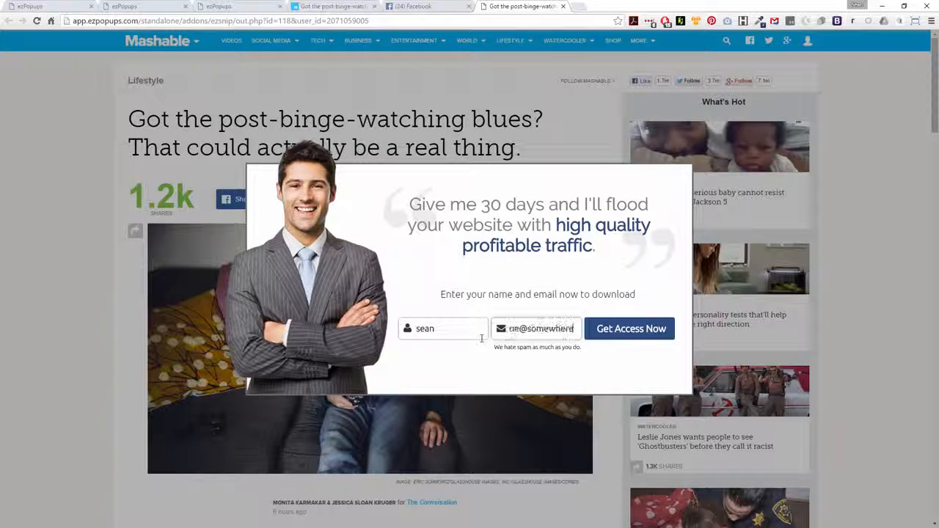
text(.com)
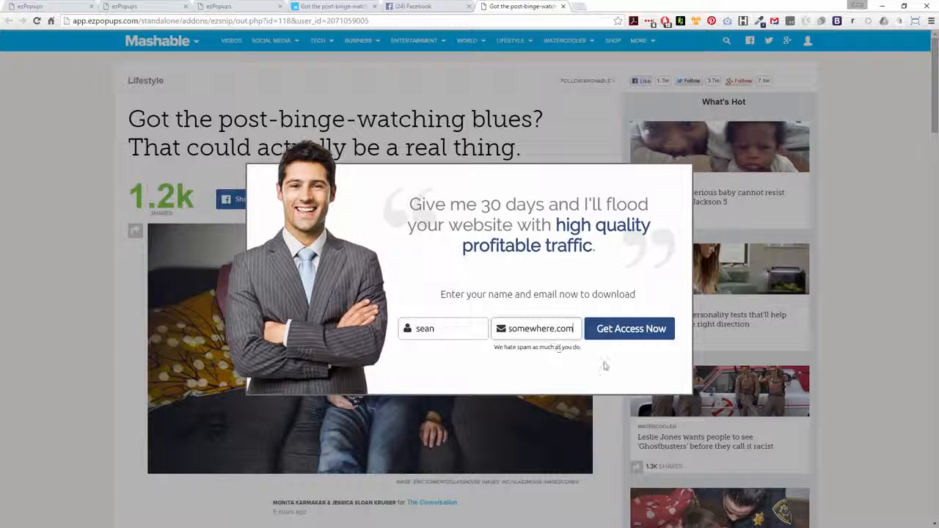
click(623, 330)
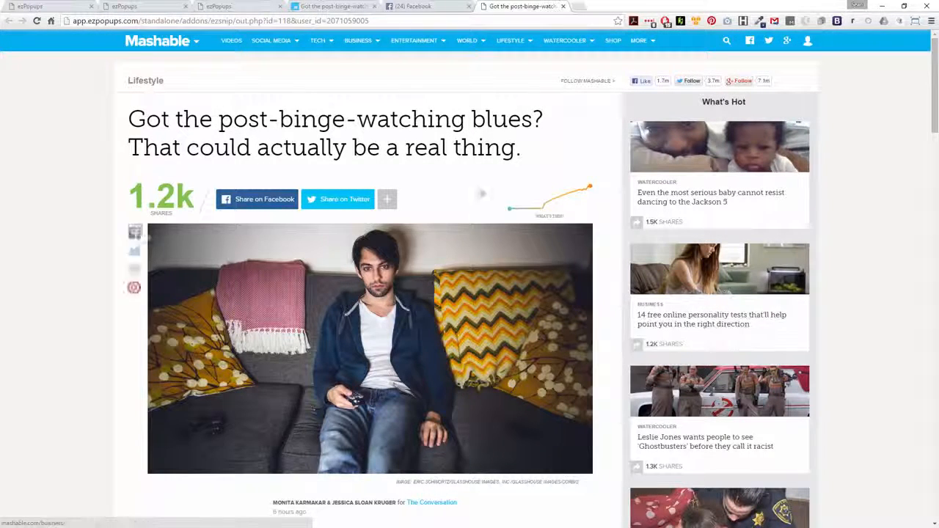
mouse_move(579, 219)
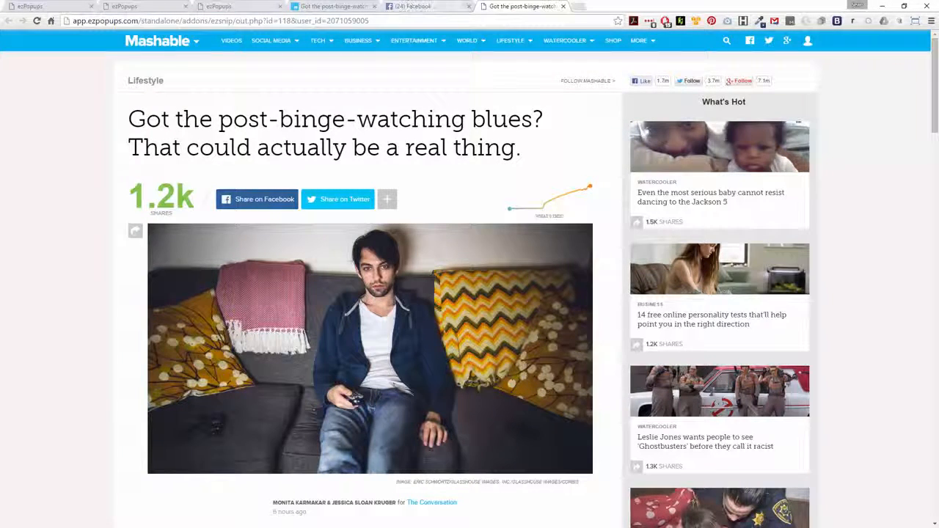
Return to the ezPopups admin from the article and open the Popups section.
click(220, 6)
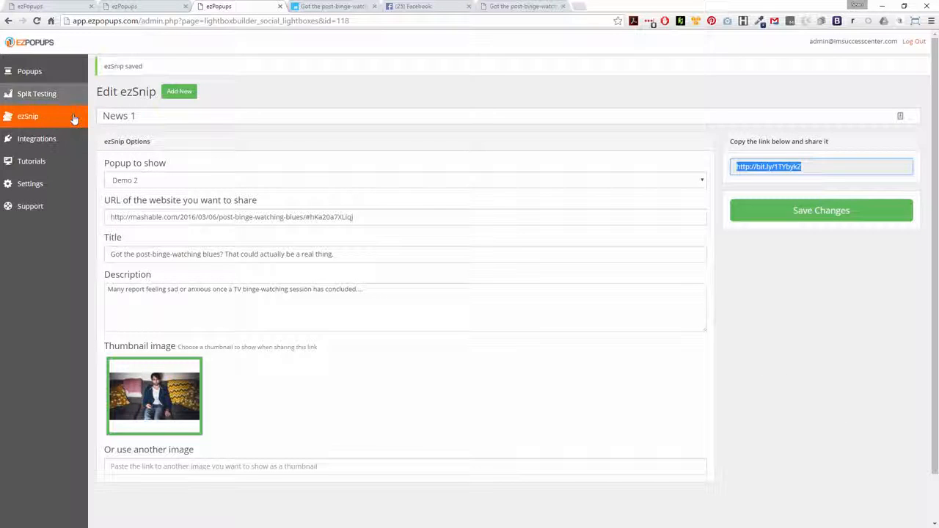
click(37, 72)
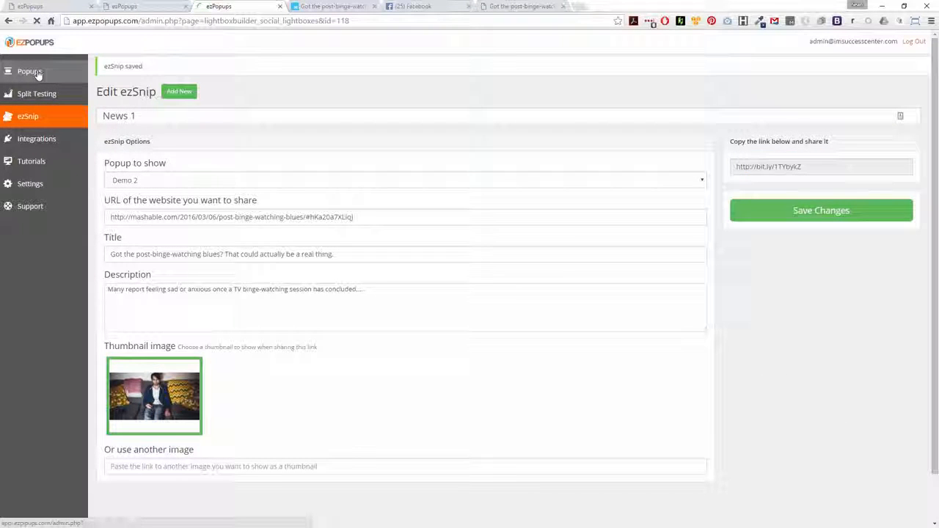